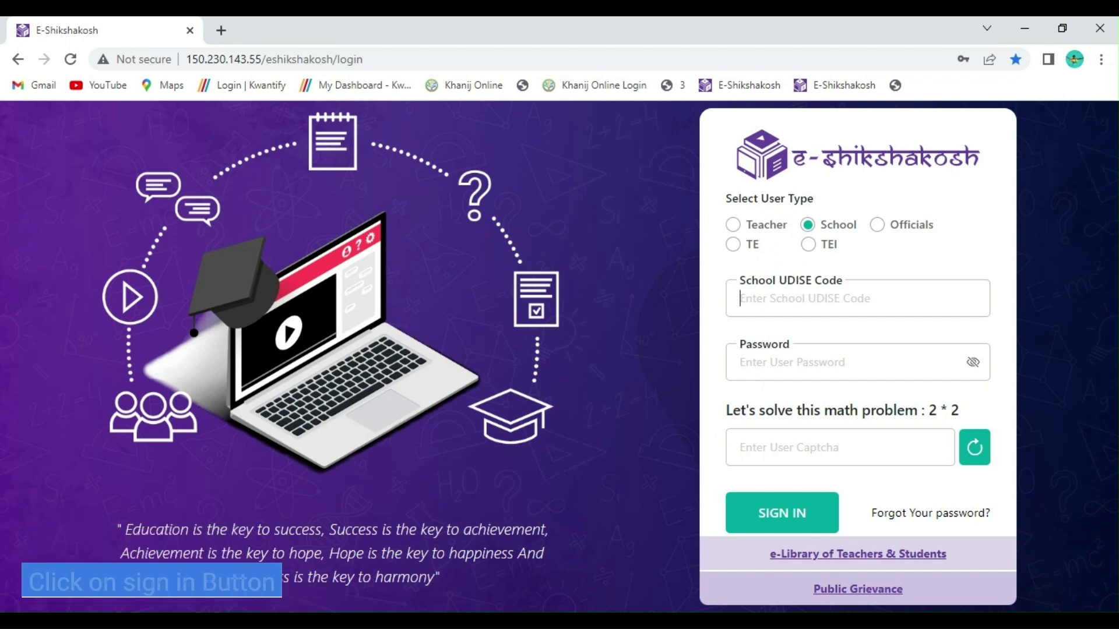
Step: Sign in to the school account with the School UDISE code, the account password and the math captcha answer
key(ctrl+v)
click(780, 353)
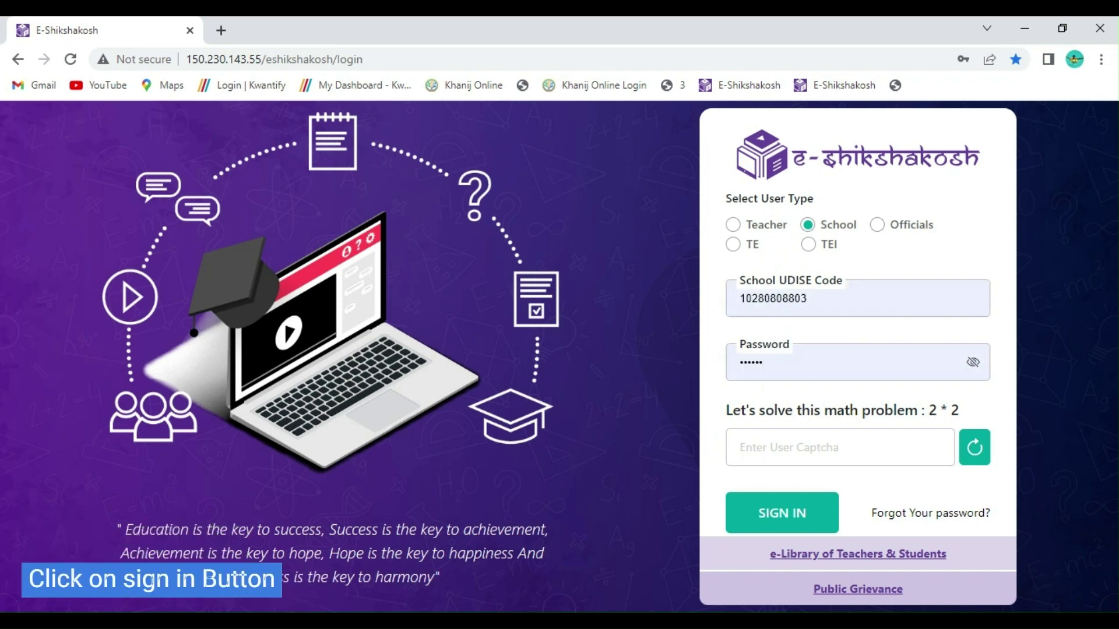
click(823, 438)
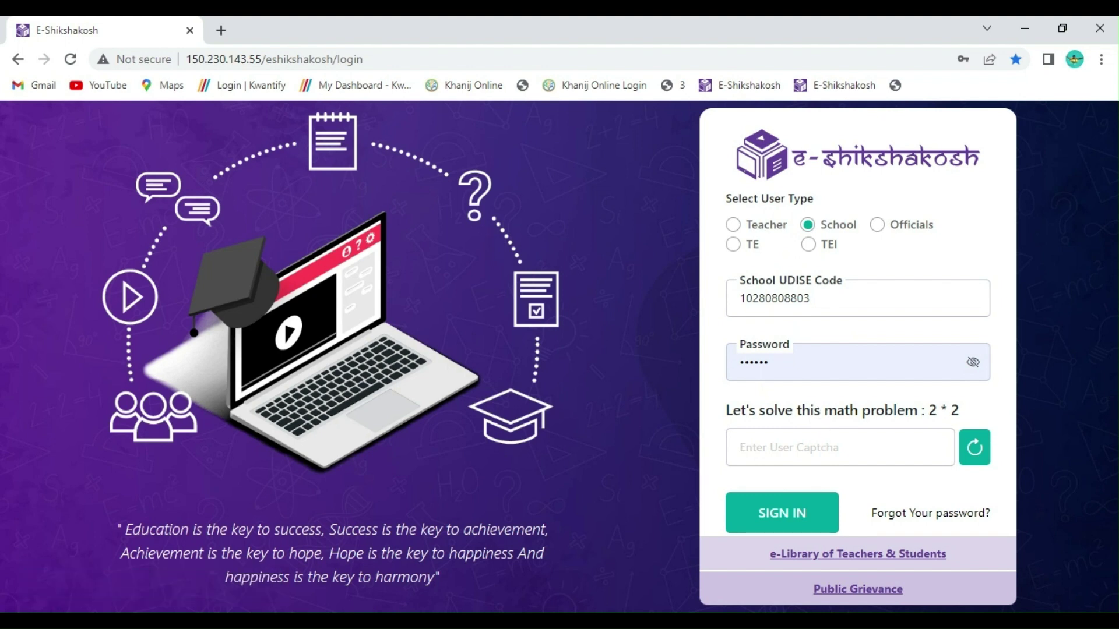
text(4)
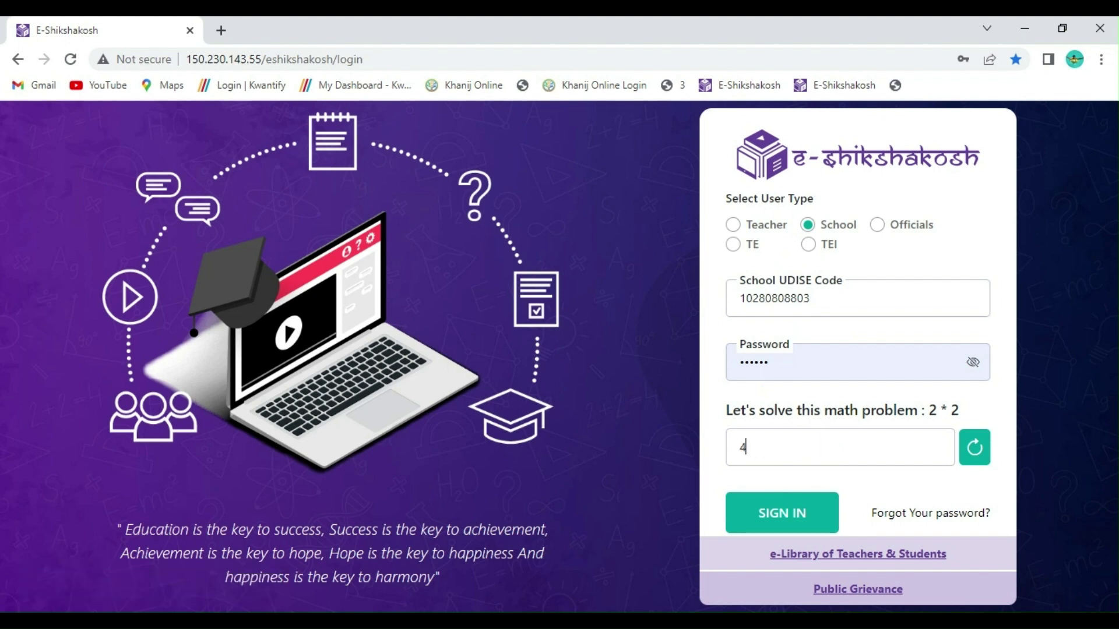
click(812, 520)
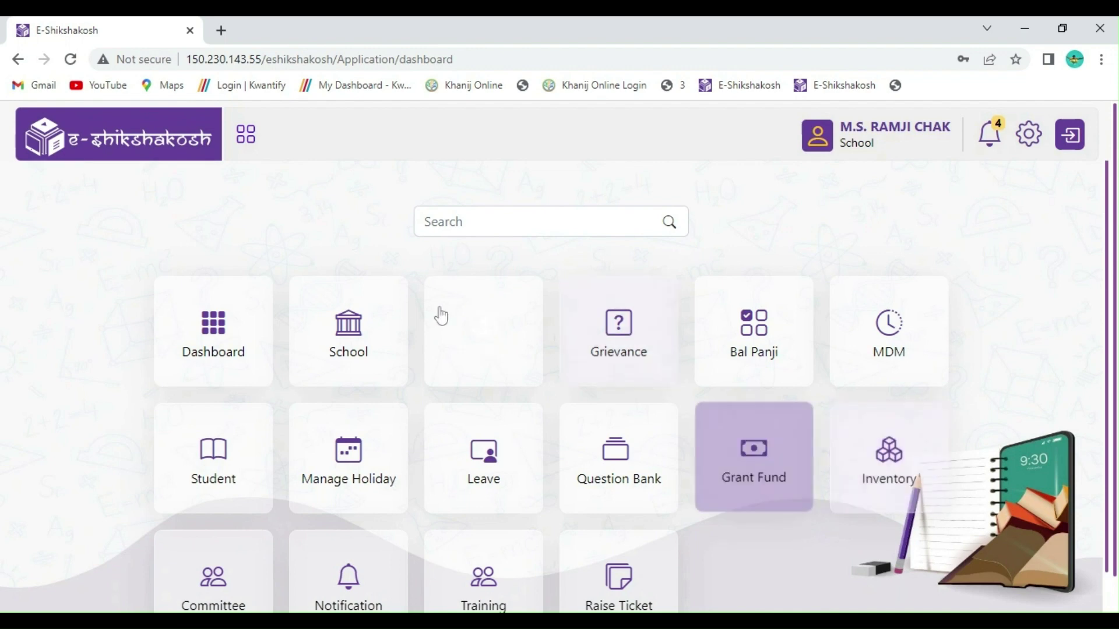
Step: Open School Registration in the School module and view the information of the listed operational school
click(345, 332)
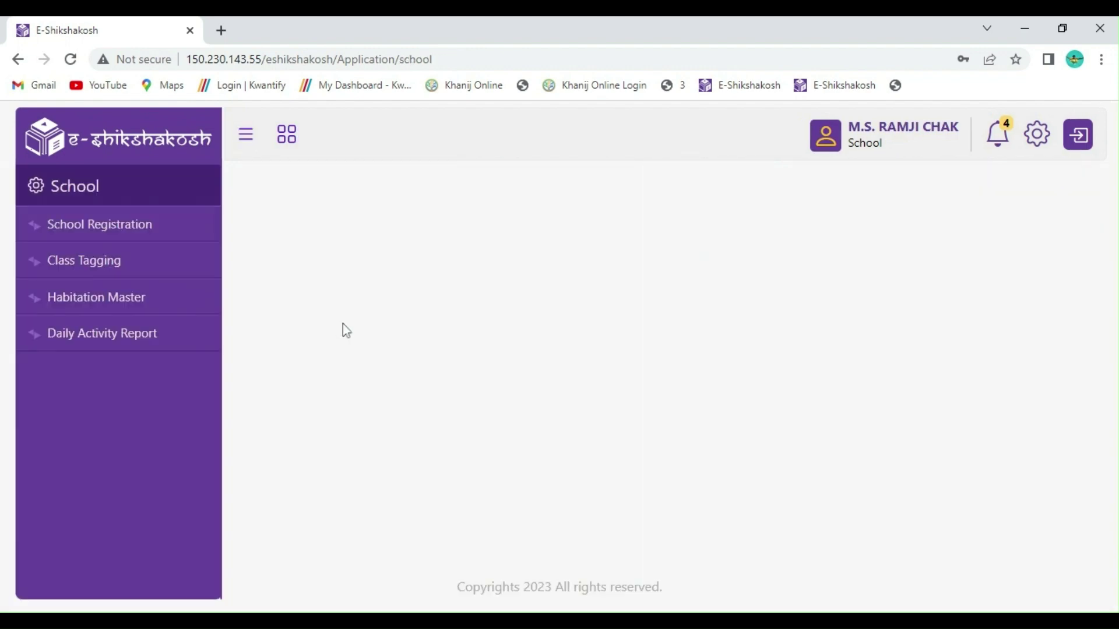
click(67, 237)
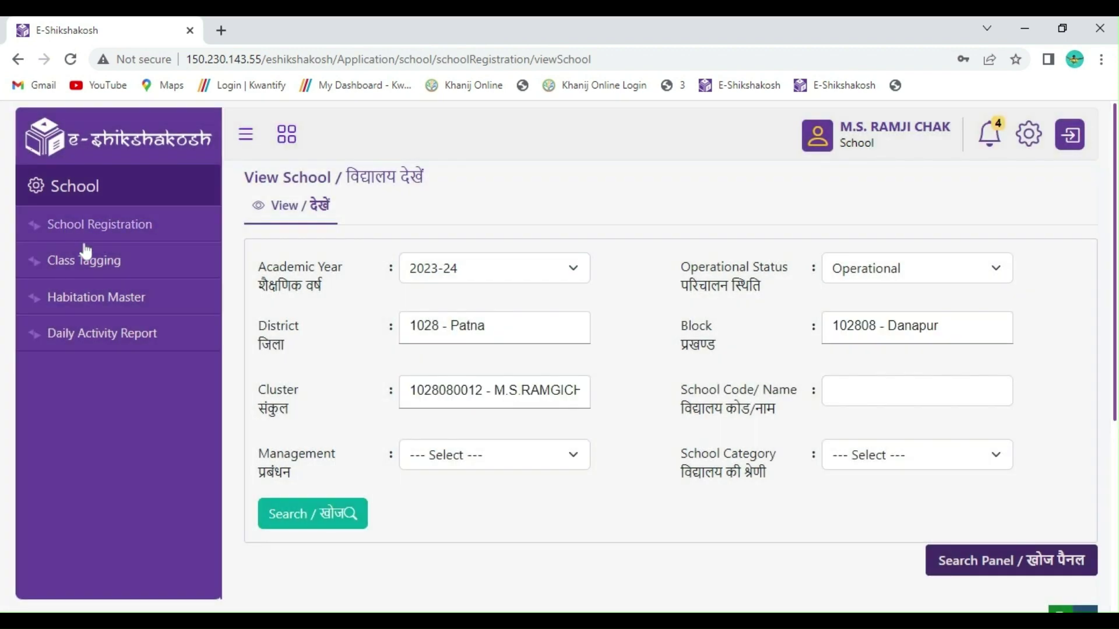
scroll(550, 359, down, 5)
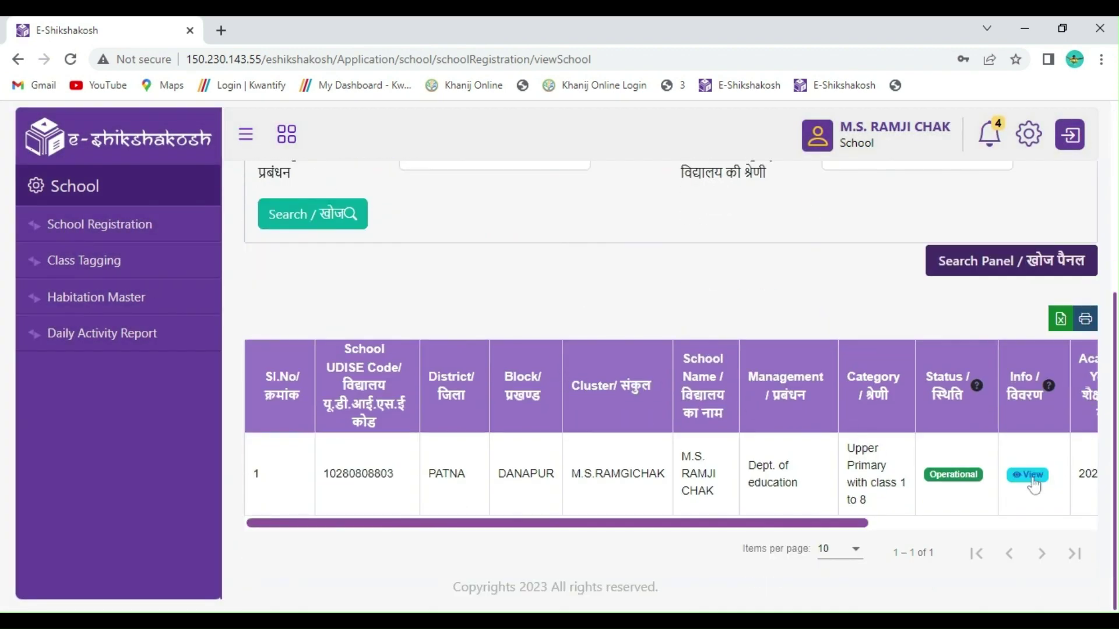
click(1029, 475)
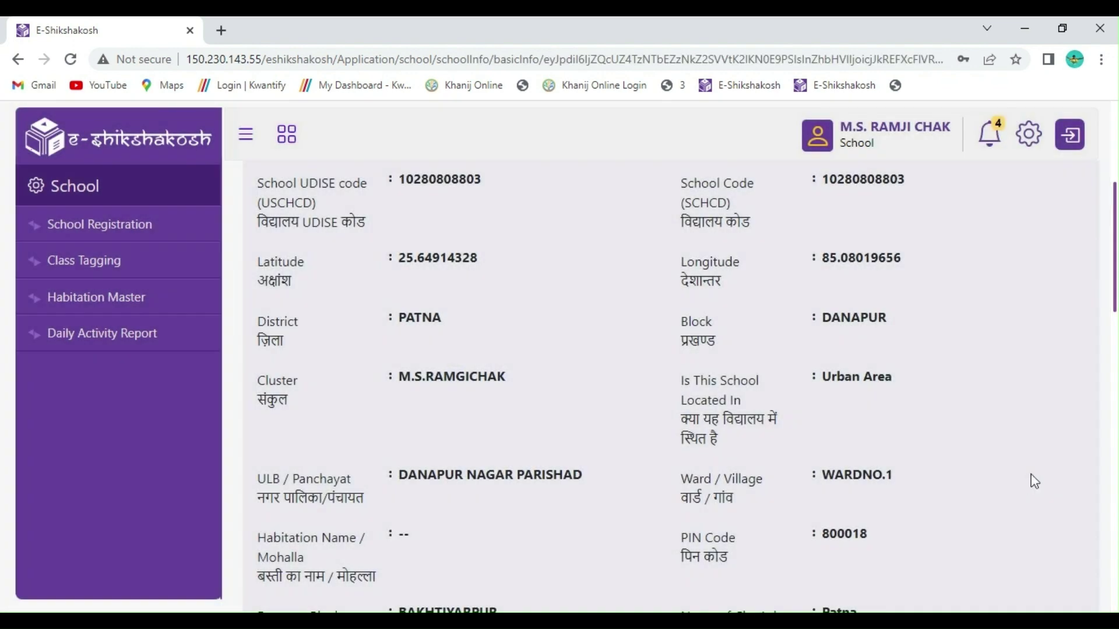
Step: Go to Step 3, Physical Facilities and Equipments, of the school information form
scroll(765, 393, up, 5)
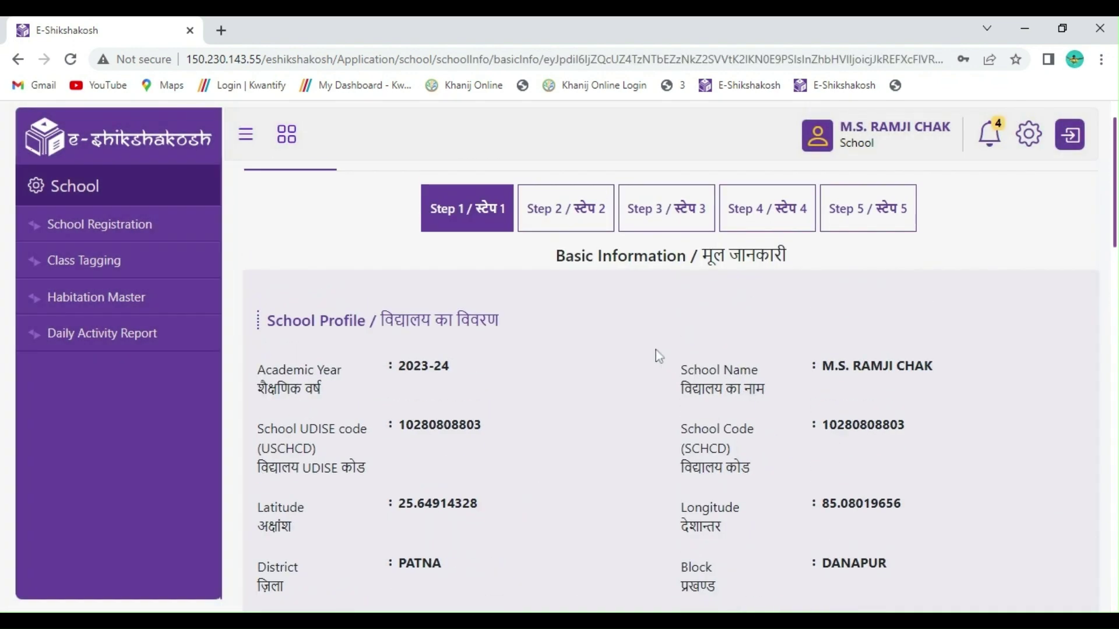
scroll(648, 347, up, 1)
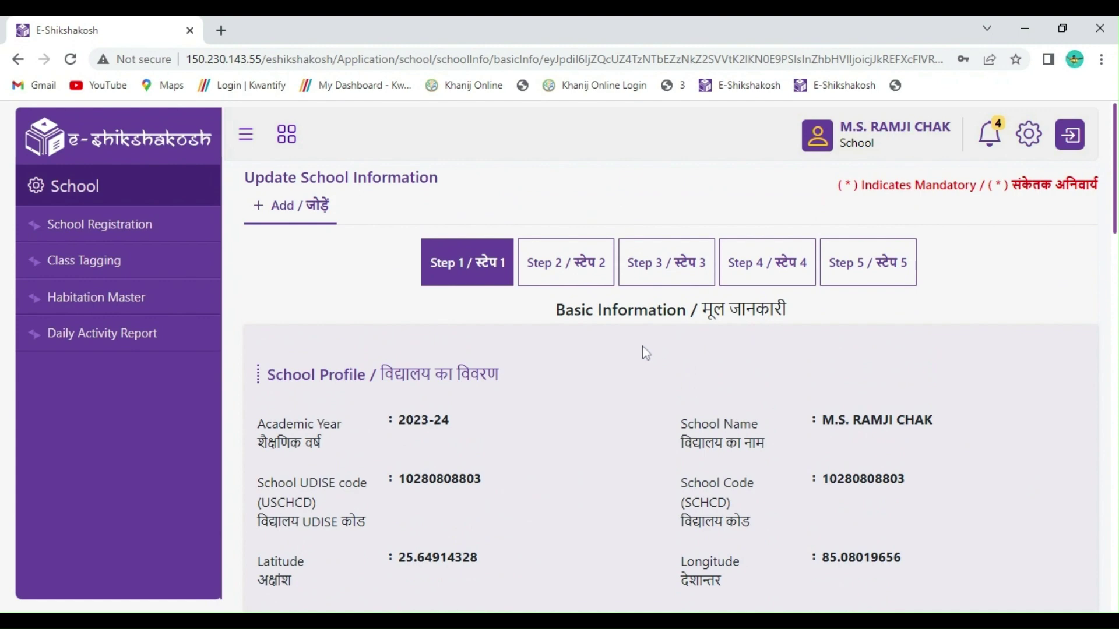
click(641, 276)
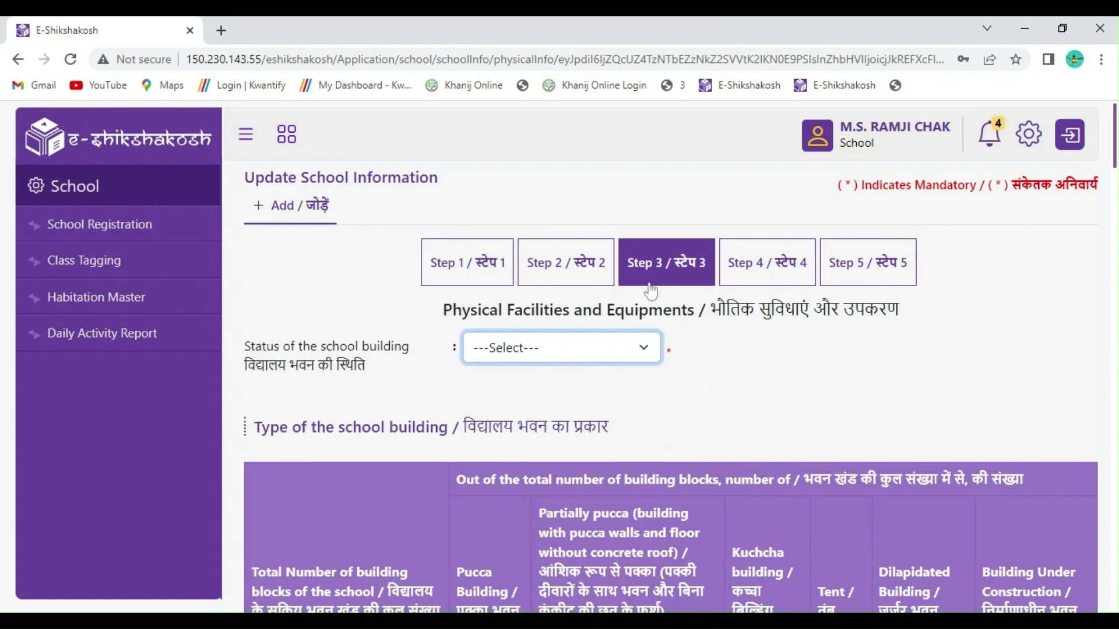
Step: Set the status of the school building to Private and the type of boundary wall to Pucca
scroll(610, 340, down, 1)
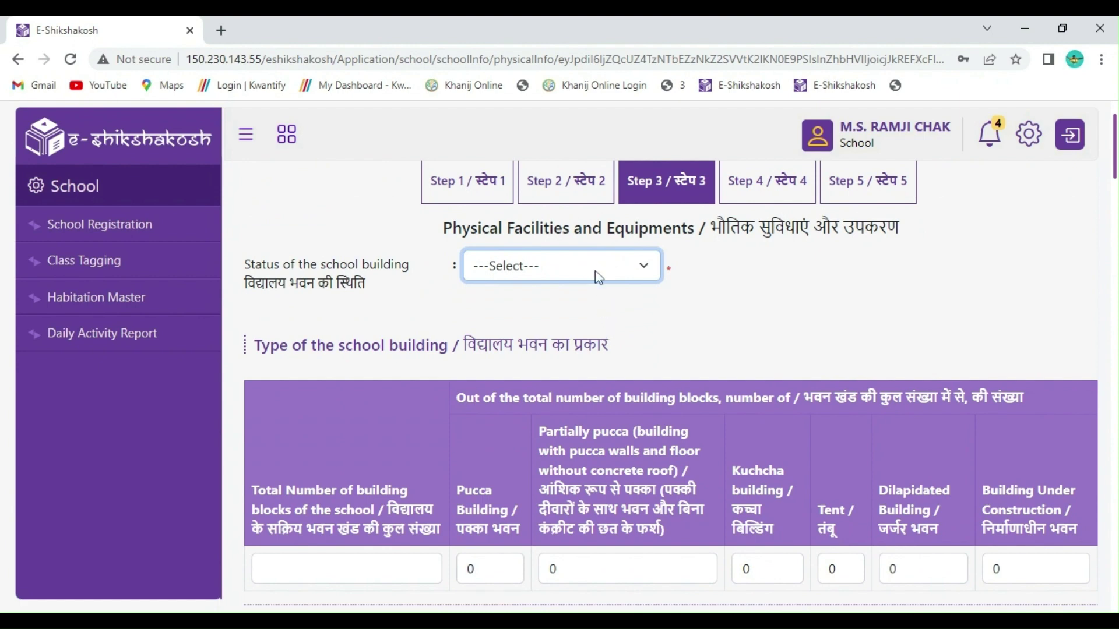
key(p)
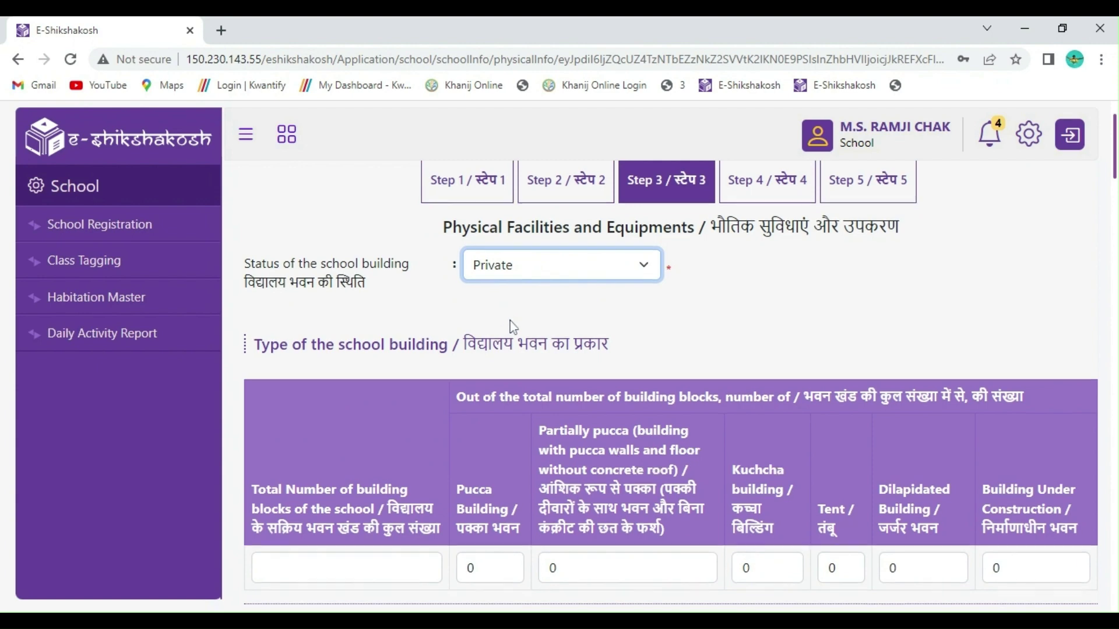
scroll(510, 321, down, 3)
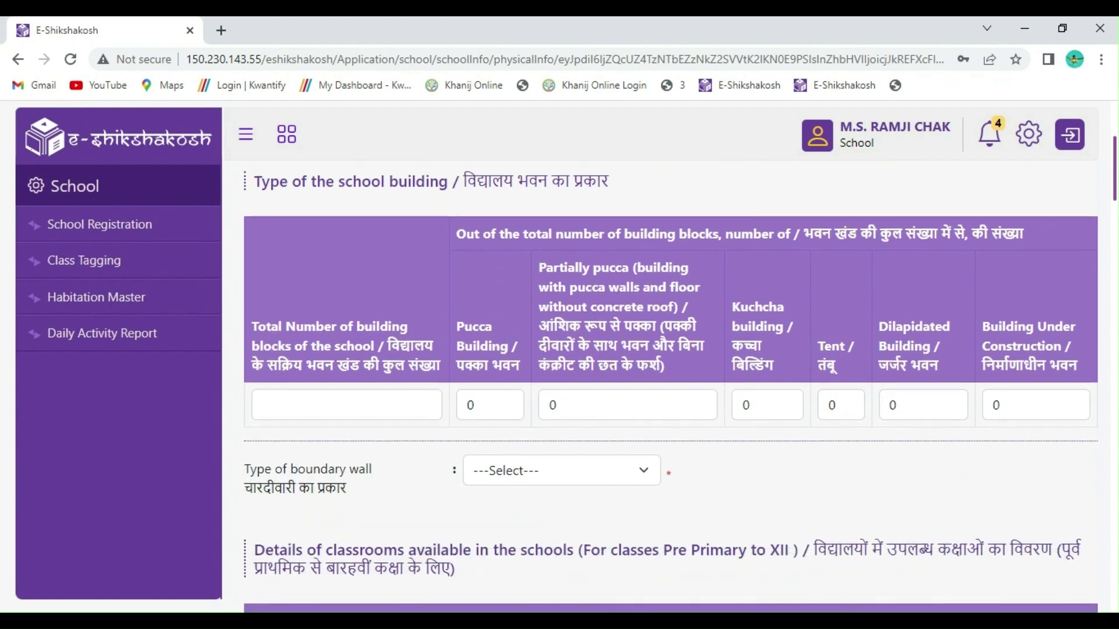
click(508, 475)
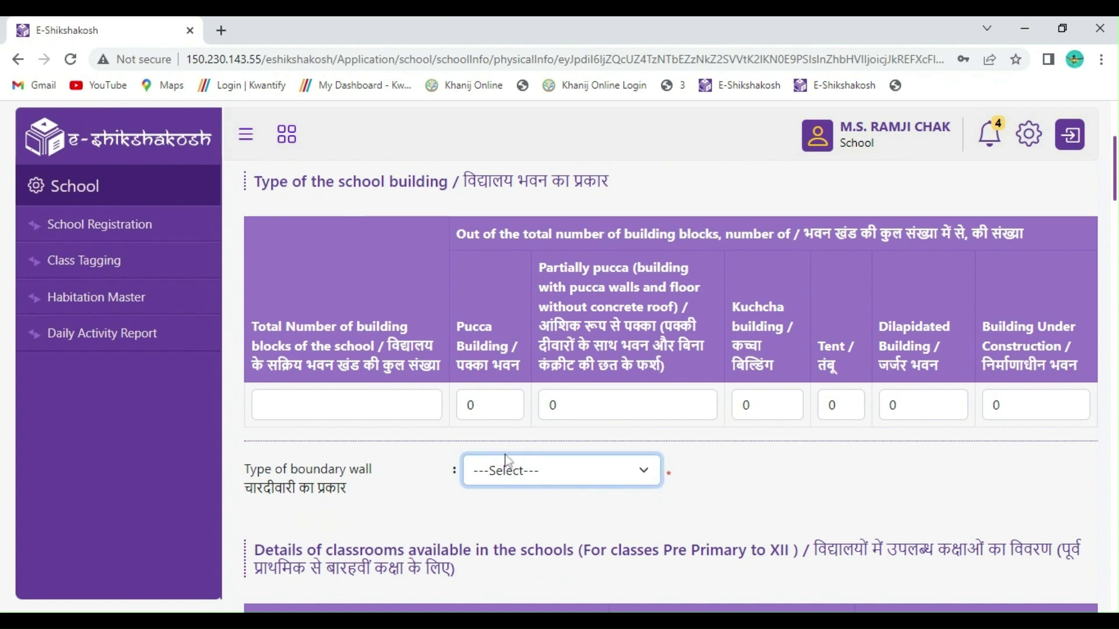
key(Down)
Step: Enter 10 as the total number of rooms other than classrooms and answer Yes to whether the school has a toilet
scroll(533, 462, down, 2)
scroll(533, 465, down, 2)
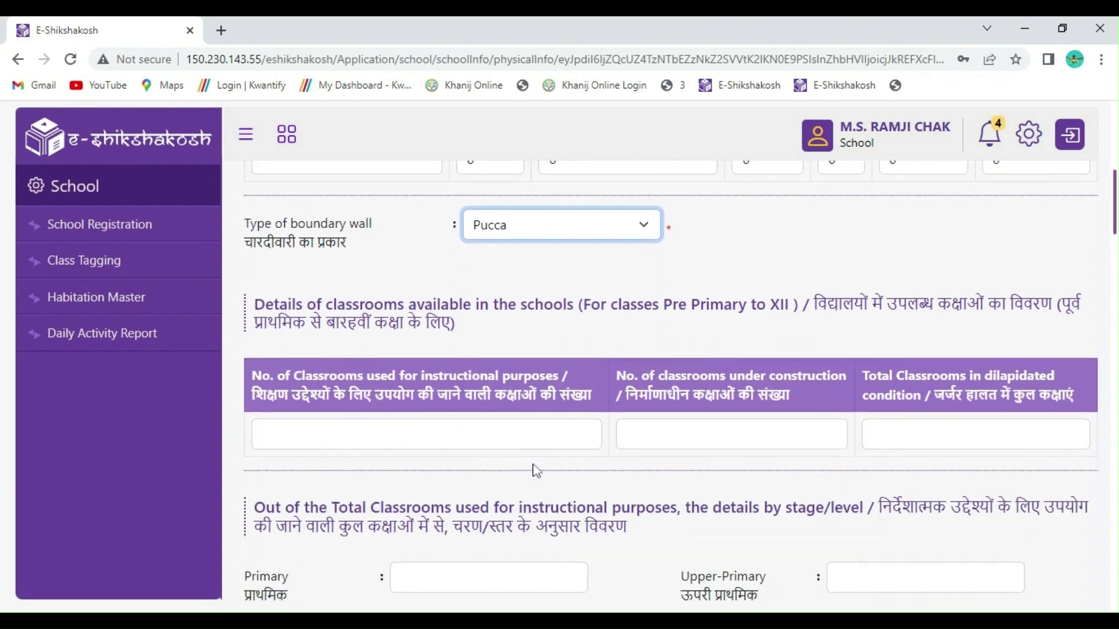
scroll(533, 463, down, 2)
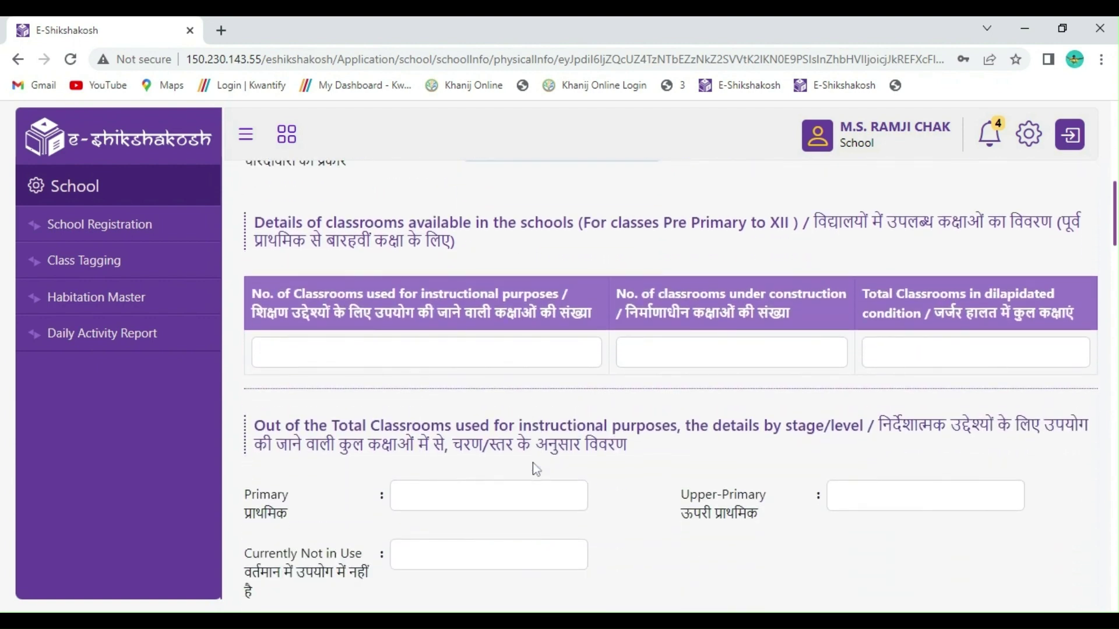
scroll(533, 463, down, 2)
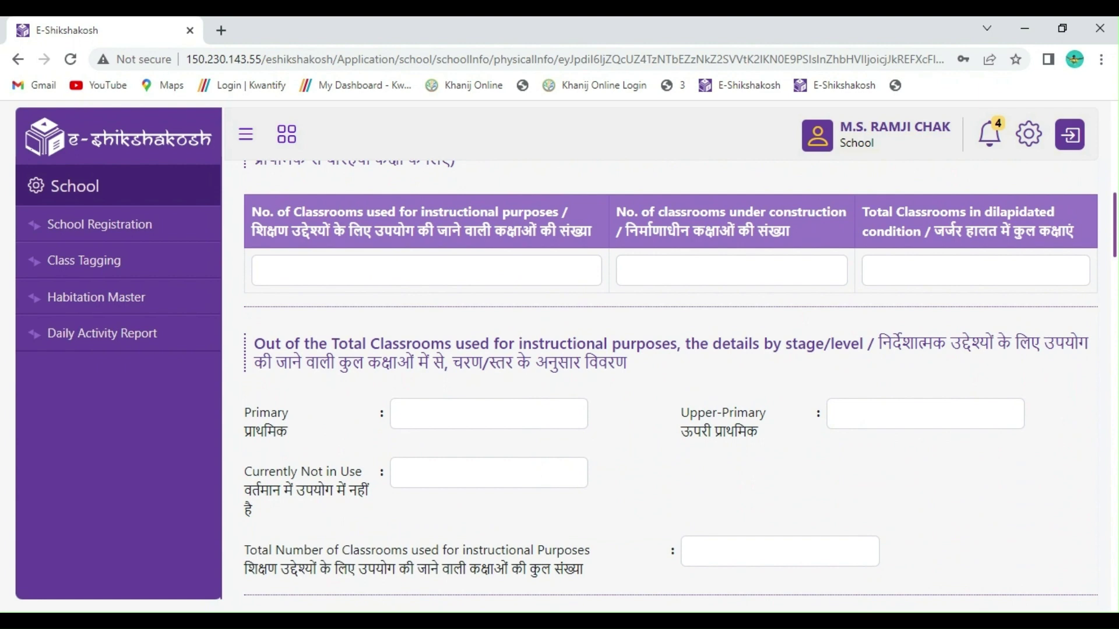
scroll(536, 458, down, 6)
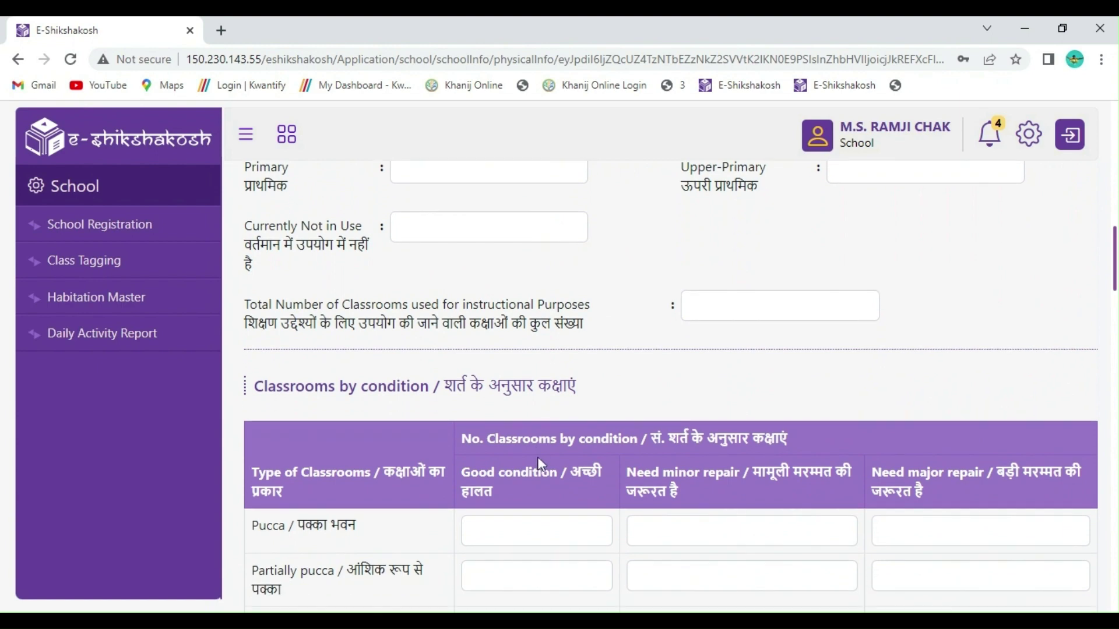
scroll(540, 464, down, 4)
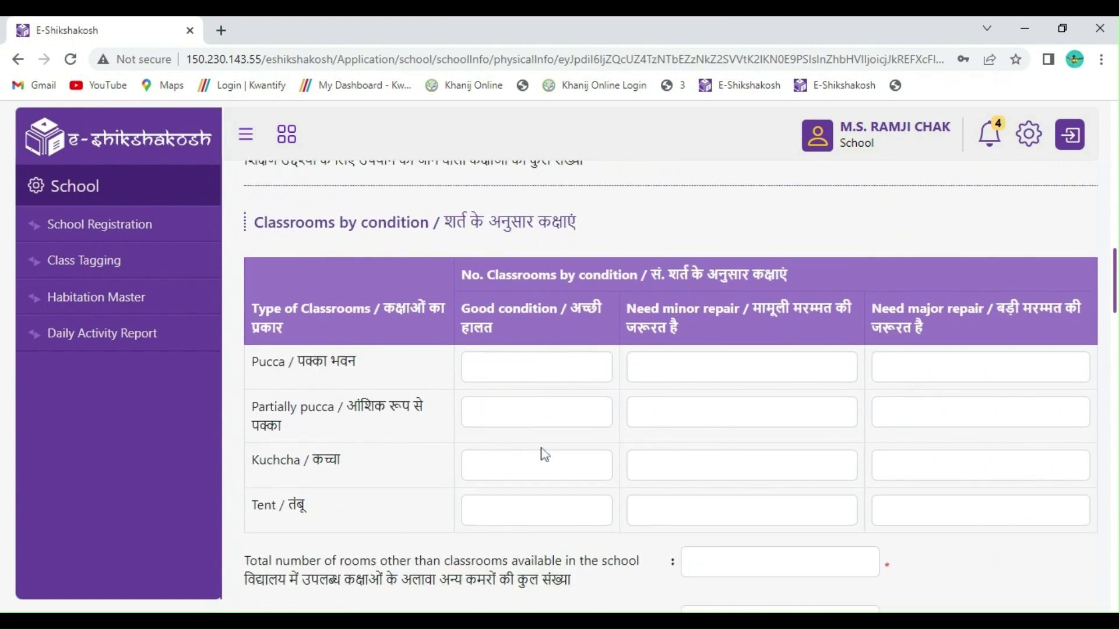
scroll(543, 449, down, 4)
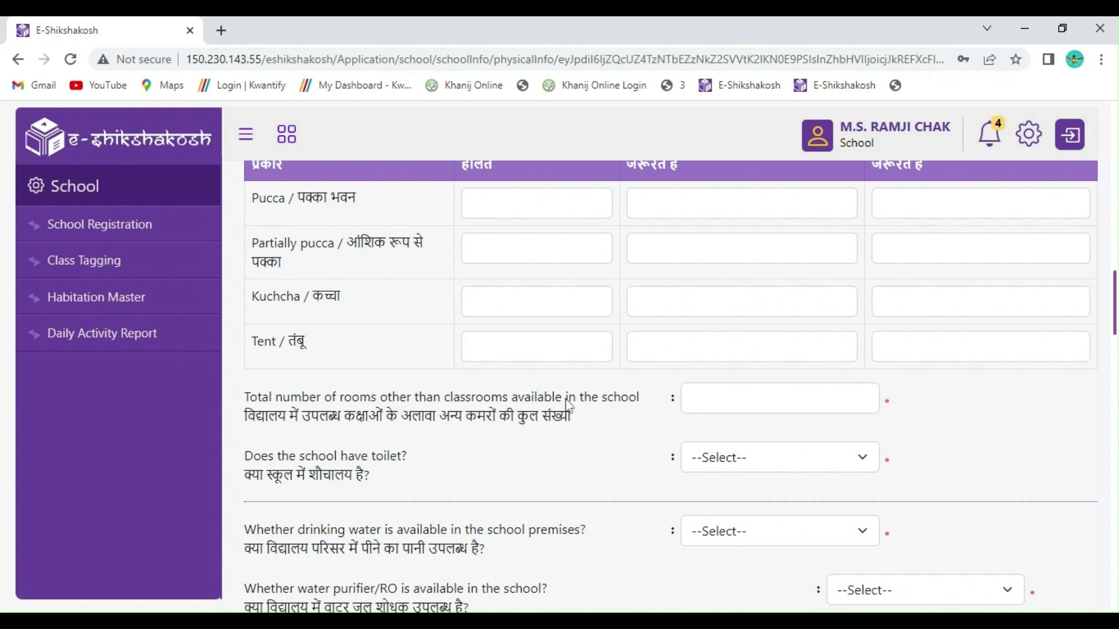
scroll(568, 405, up, 2)
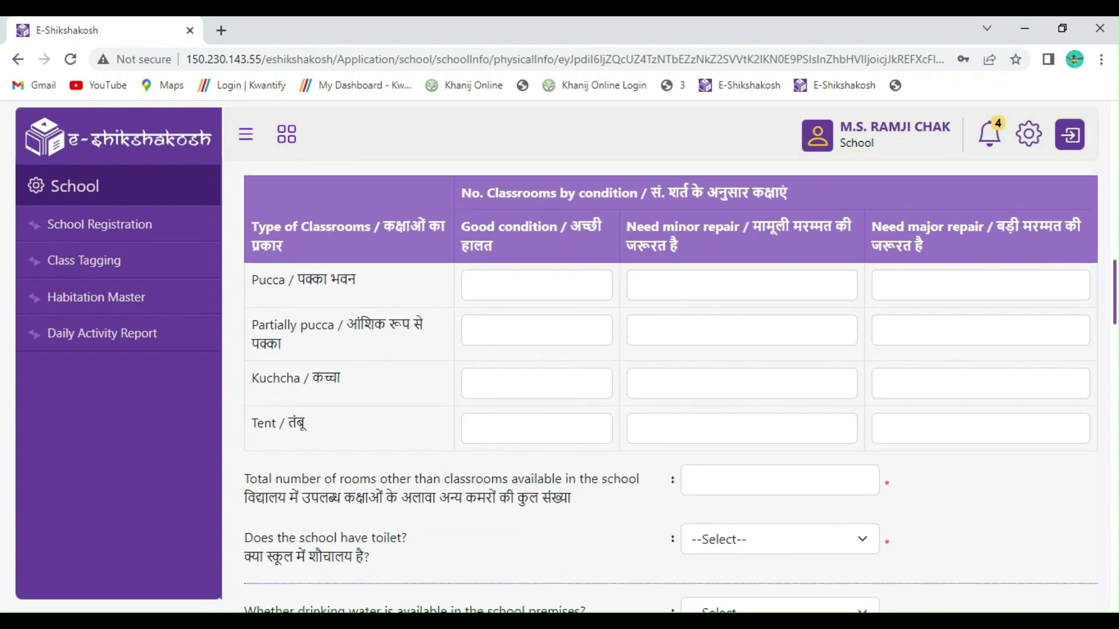
scroll(716, 475, down, 4)
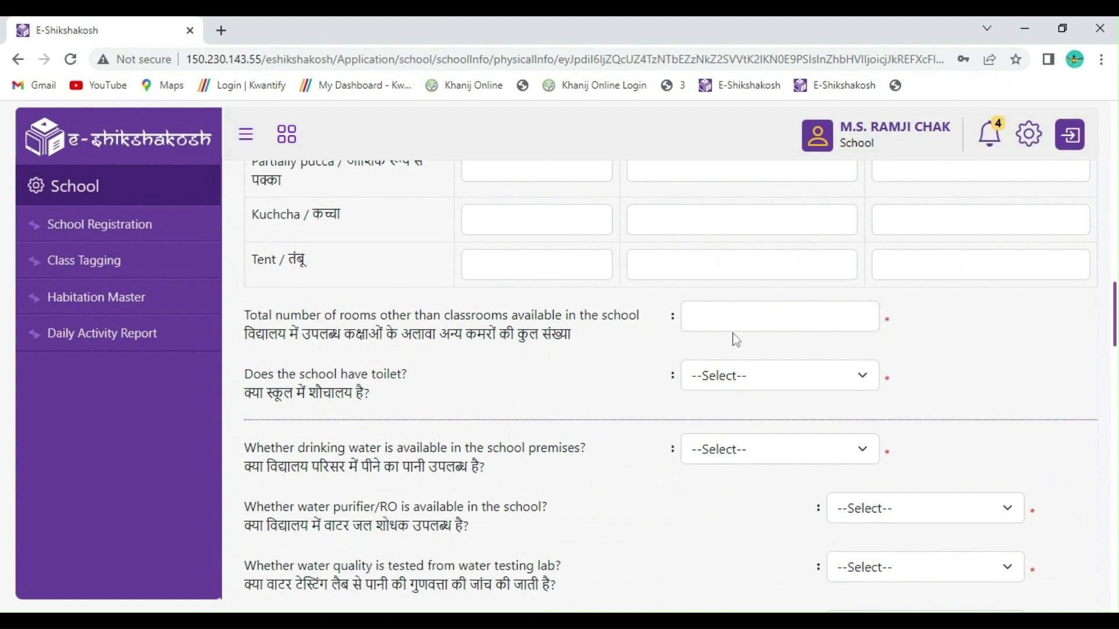
scroll(670, 384, up, 4)
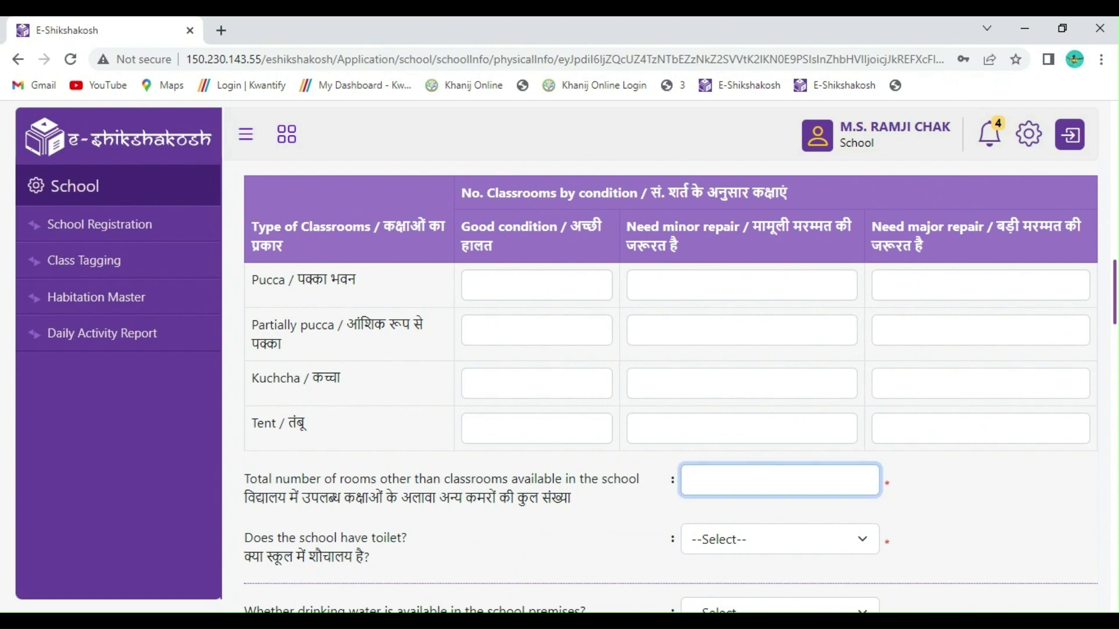
text(10)
scroll(773, 512, down, 3)
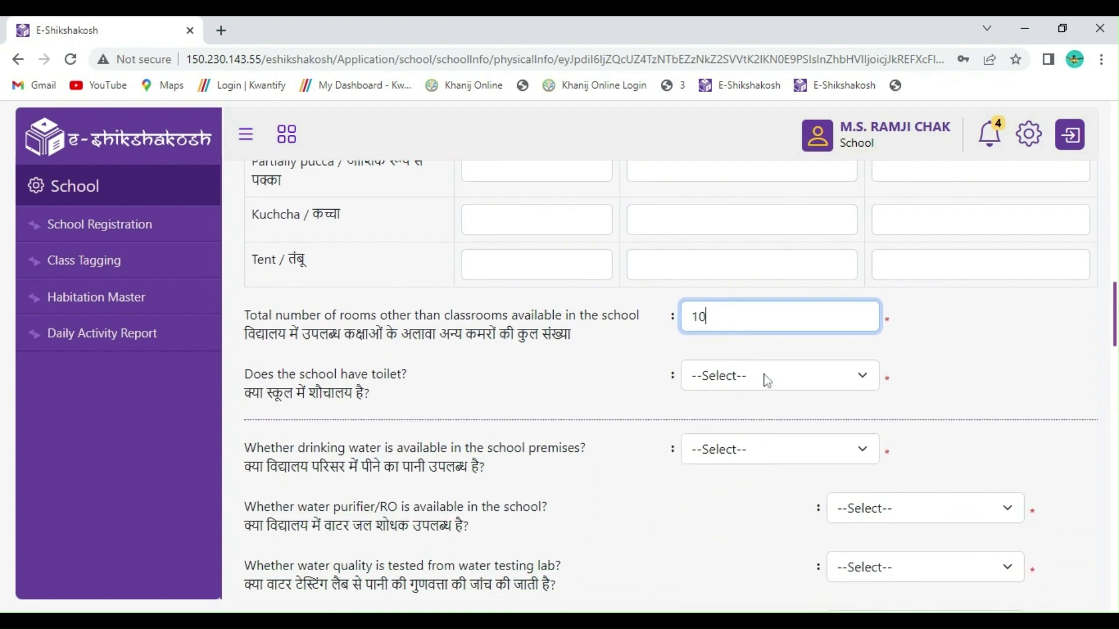
key(Tab)
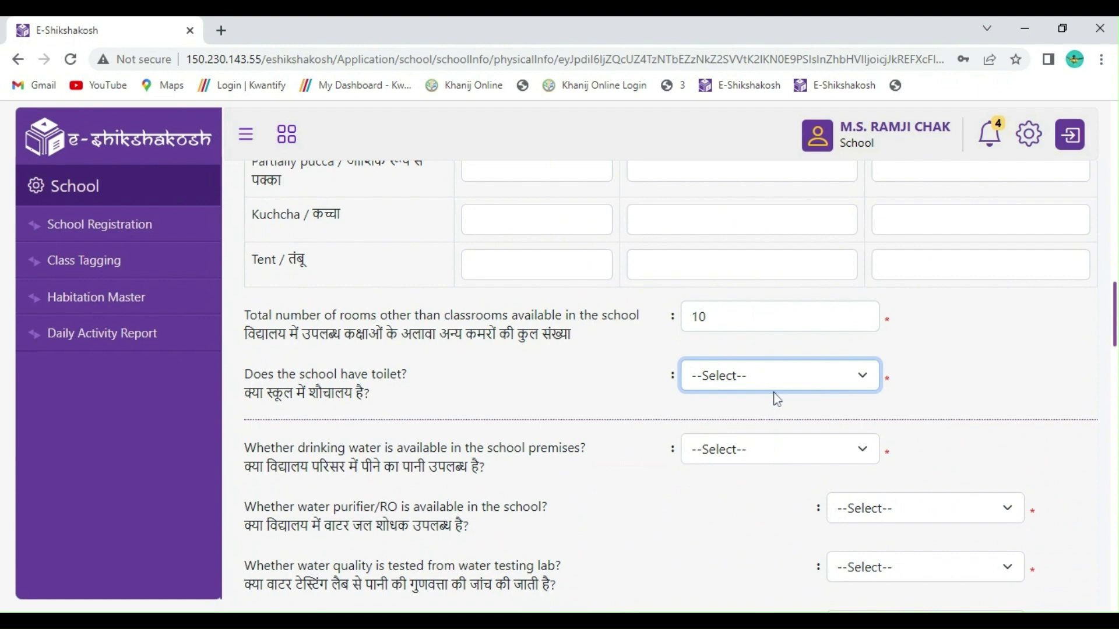
key(Down)
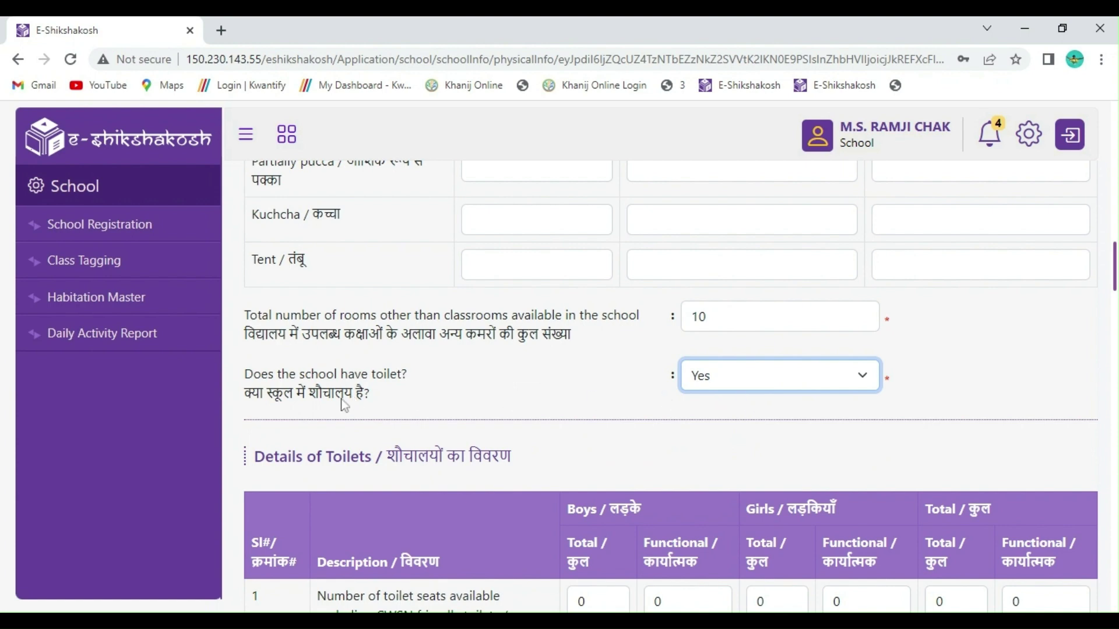
Step: In the toilet details, set the boys' total seats to 5 excluding CWSN friendly toilets and to 2 for CWSN friendly toilets
scroll(403, 416, down, 5)
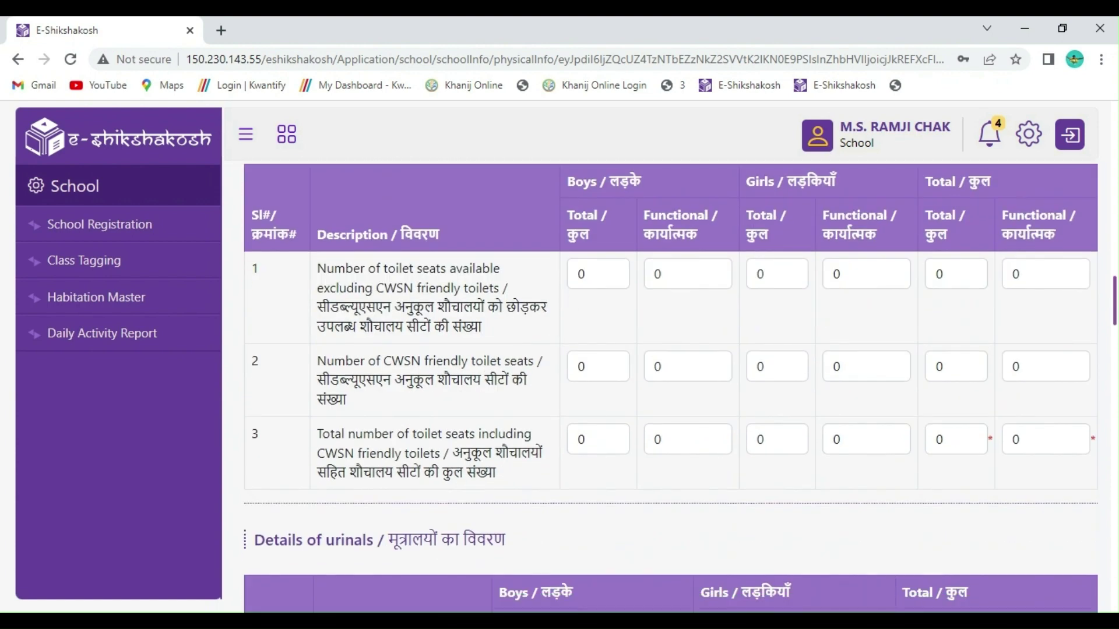
click(582, 273)
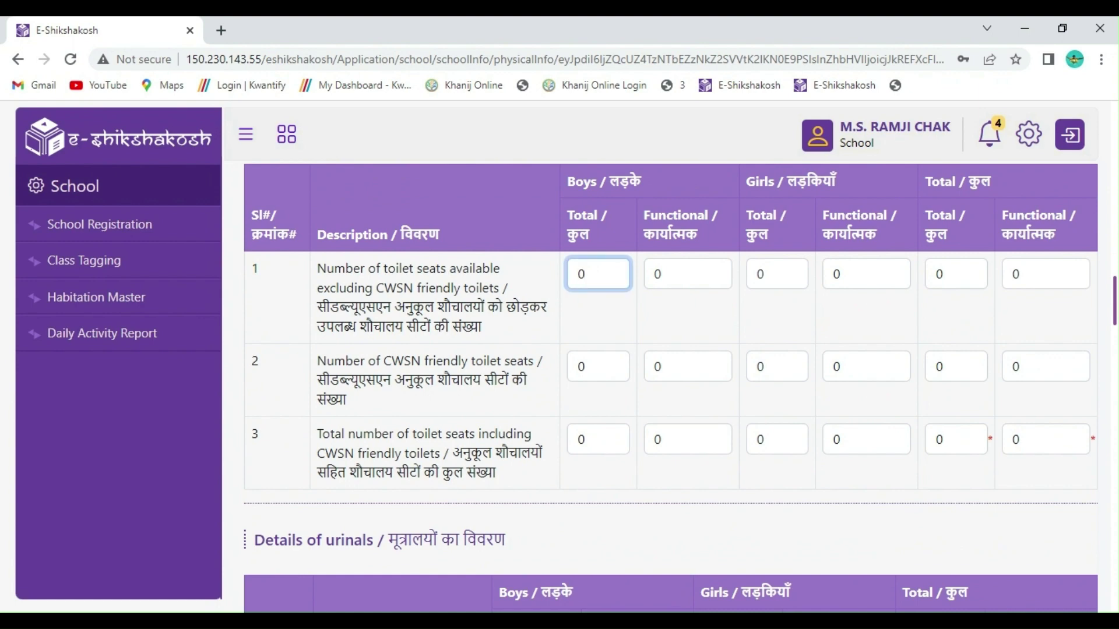
key(BackSpace)
text(5)
click(580, 367)
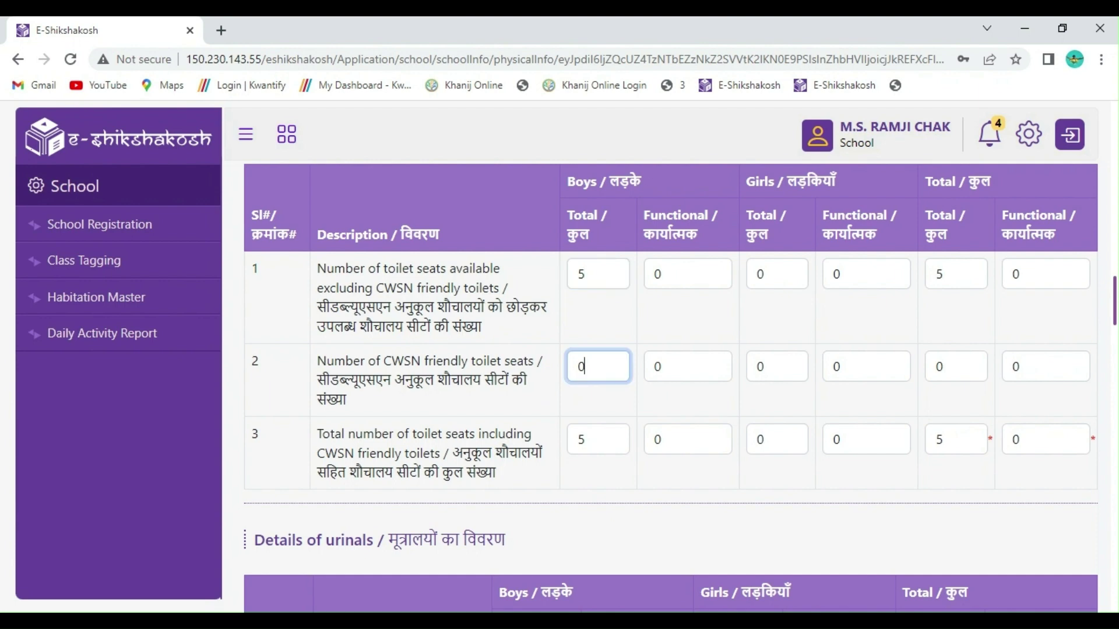
key(BackSpace)
text(2)
Step: Set the girls' toilet seats excluding CWSN friendly toilets to 4 total and 3 functional
click(775, 274)
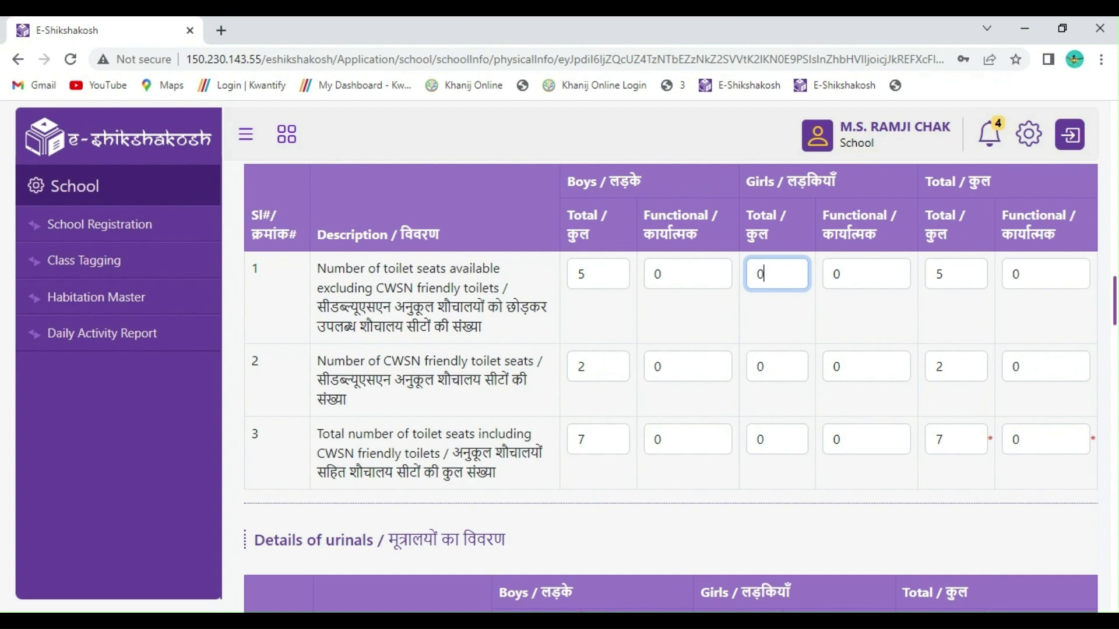
key(BackSpace)
text(4)
click(837, 273)
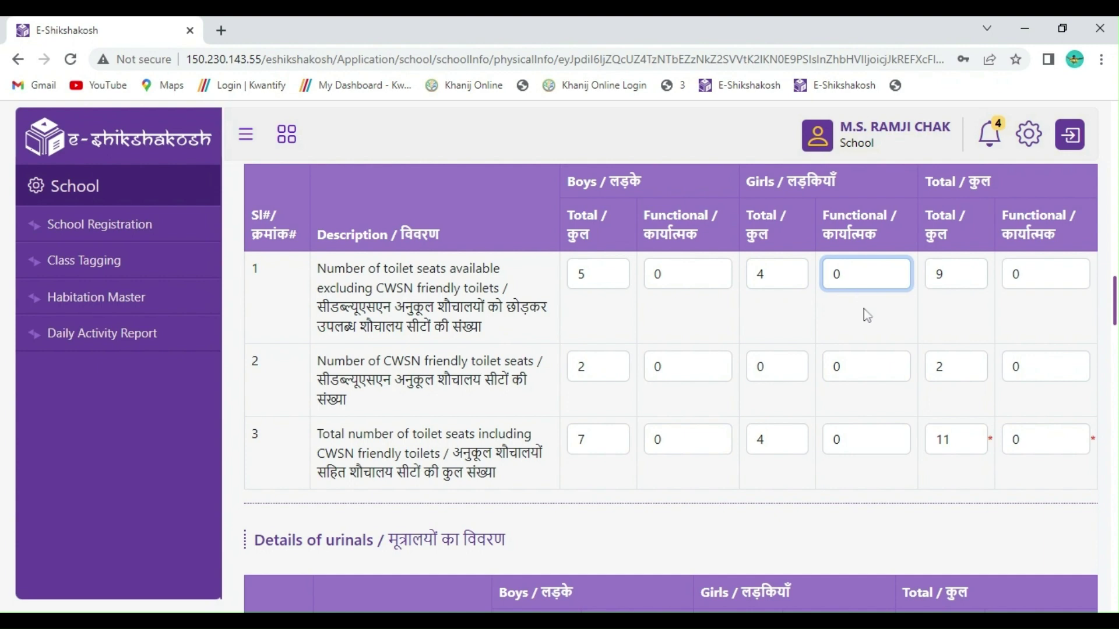
text(3)
click(860, 317)
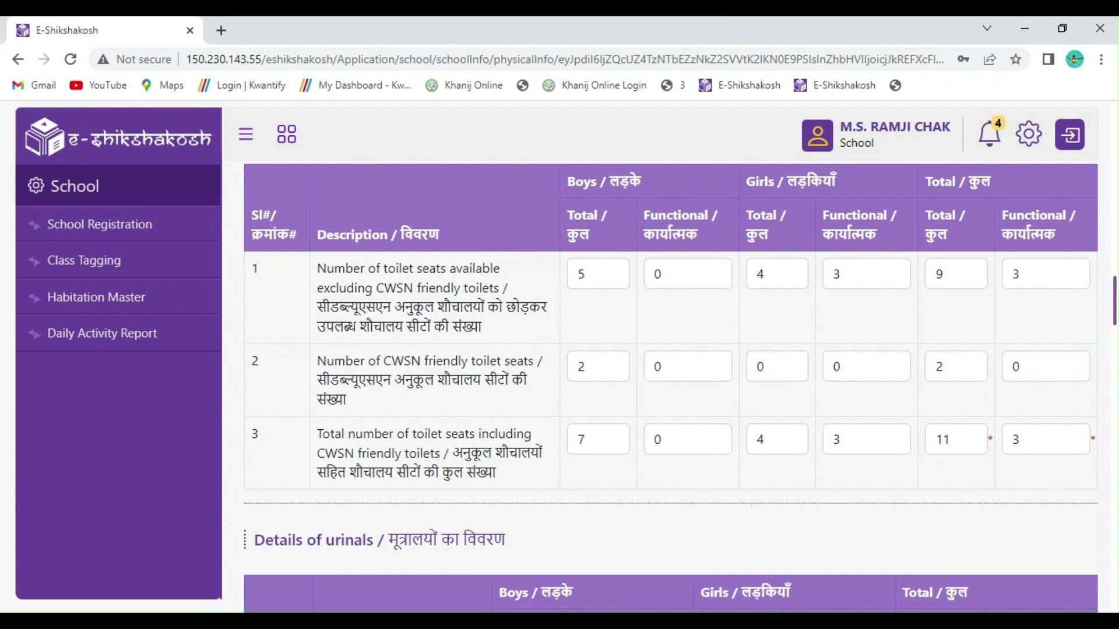
Step: Set the boys' functional toilet seats to 2 for CWSN friendly toilets and 3 excluding CWSN friendly toilets
click(688, 366)
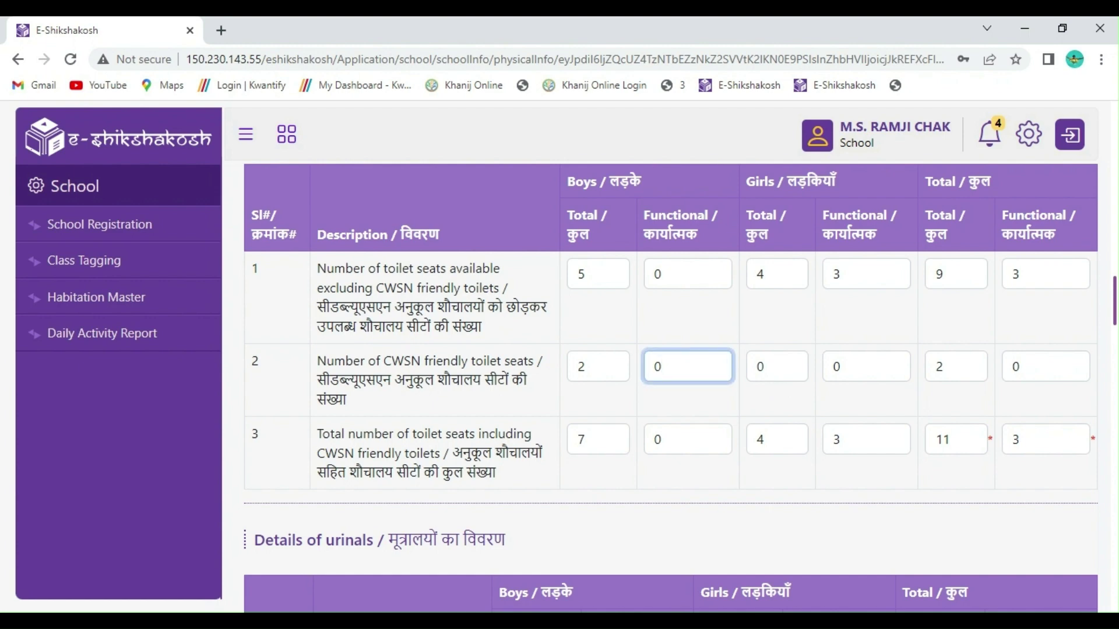
key(BackSpace)
text(2)
click(661, 273)
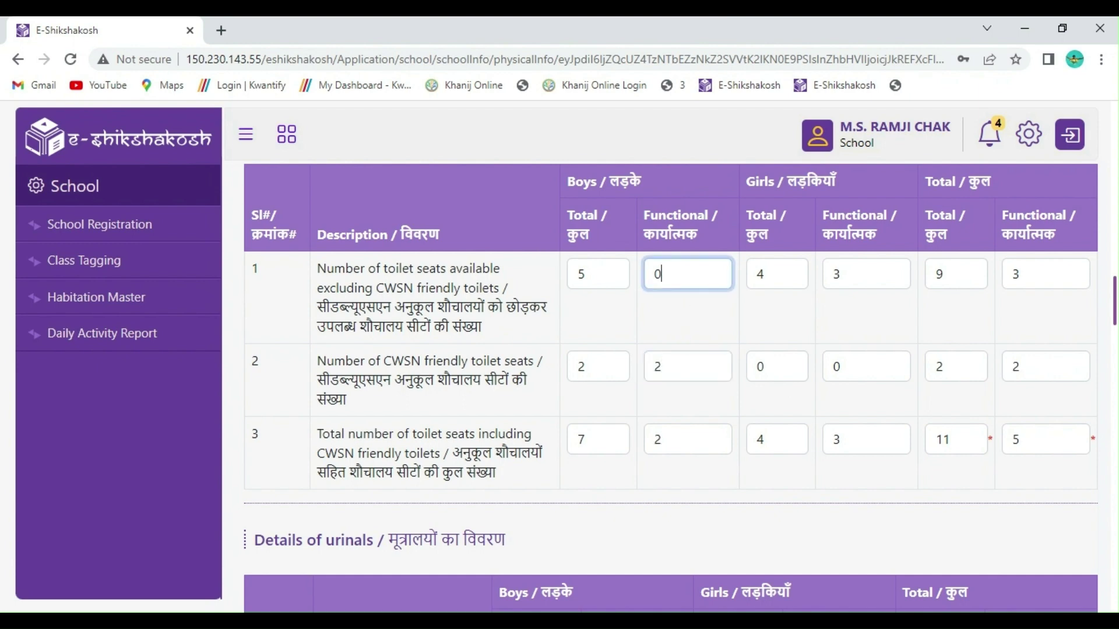
key(BackSpace)
text(3)
Step: Set the girls' CWSN friendly toilet seats to 1 total and 1 functional
click(777, 366)
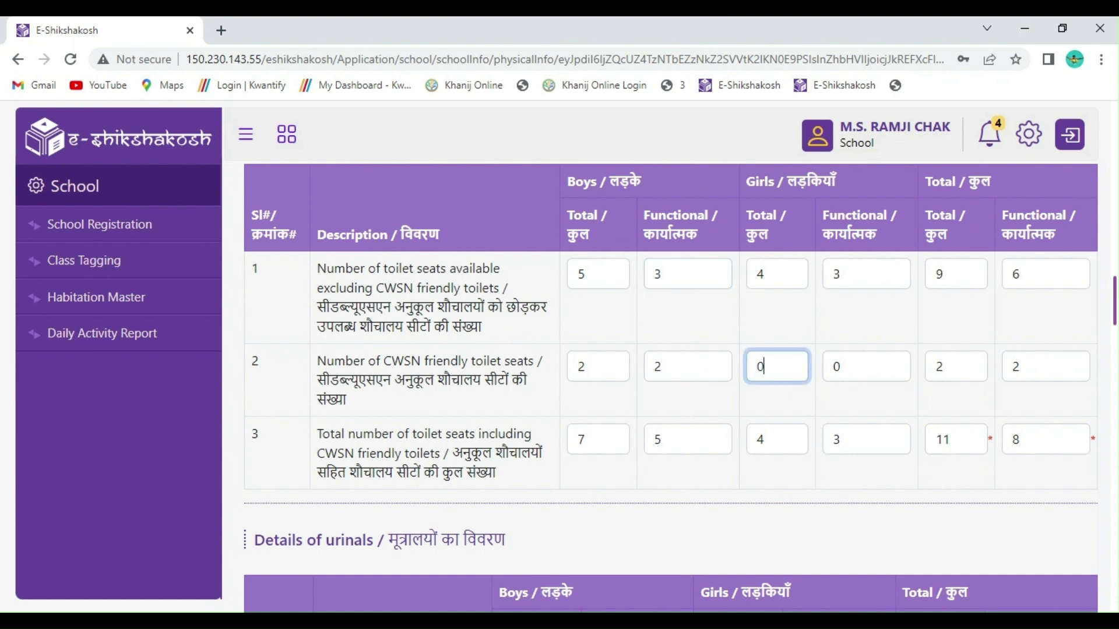
key(BackSpace)
text(1)
click(839, 367)
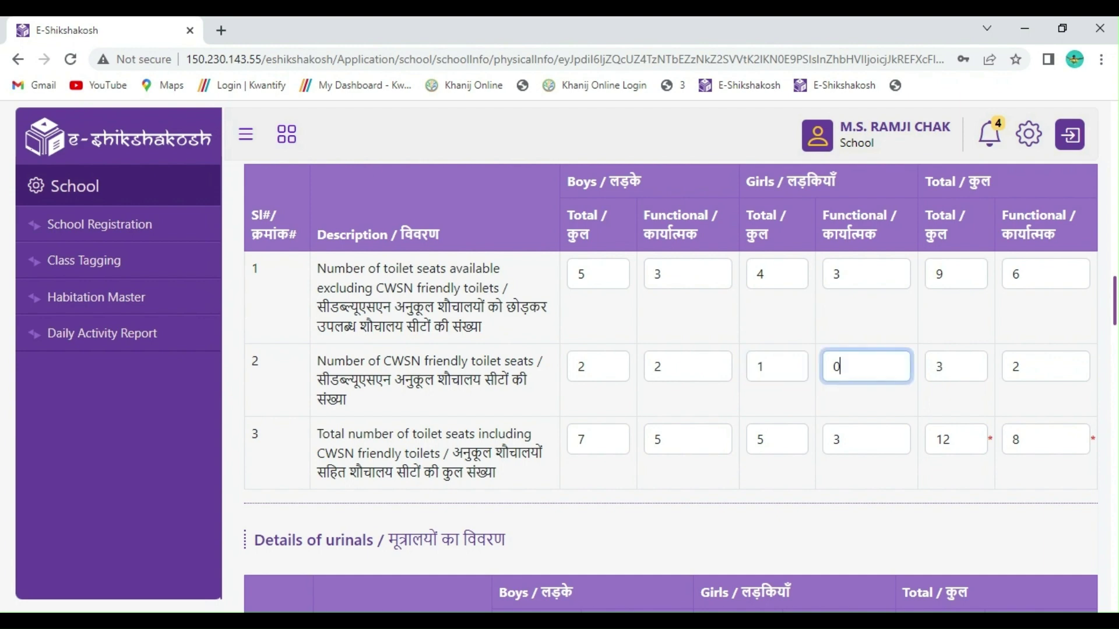
key(BackSpace)
text(1)
Step: In the details of urinals, set the boys' urinals to 5 total and 2 functional
scroll(474, 473, down, 4)
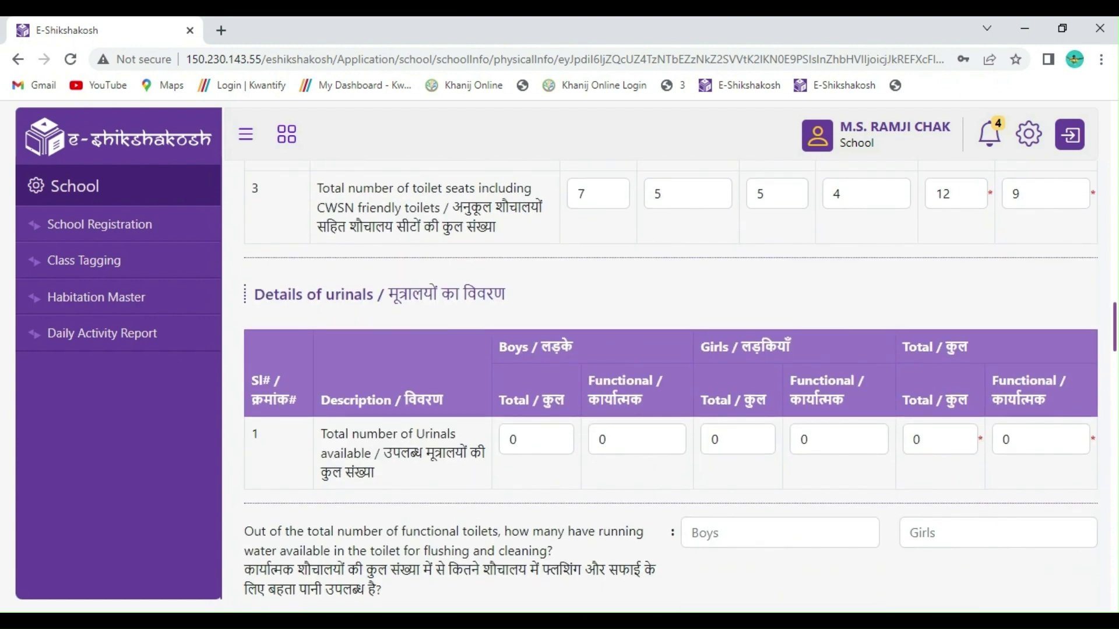
click(515, 440)
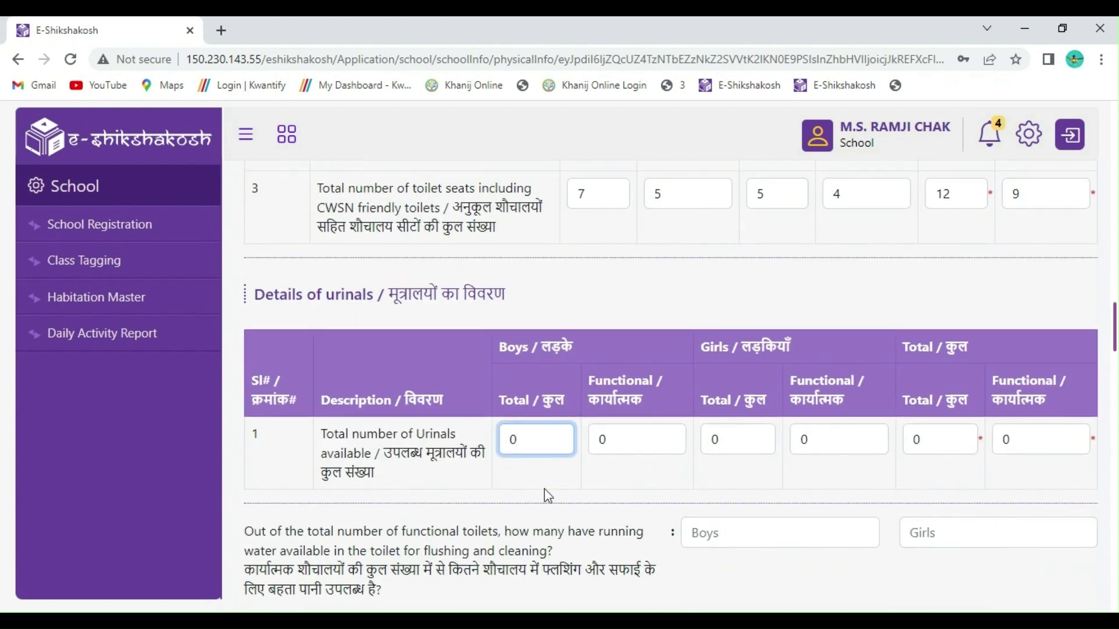
key(BackSpace)
text(5)
click(604, 440)
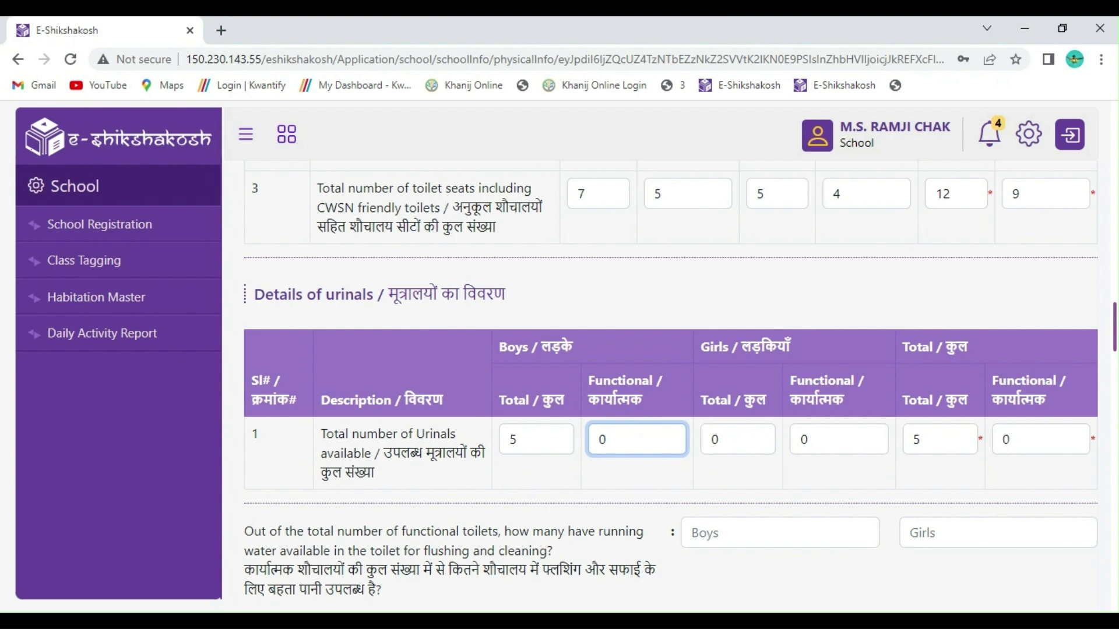
key(BackSpace)
text(2)
Step: Set the girls' urinals to 3 total and 2 functional
click(715, 439)
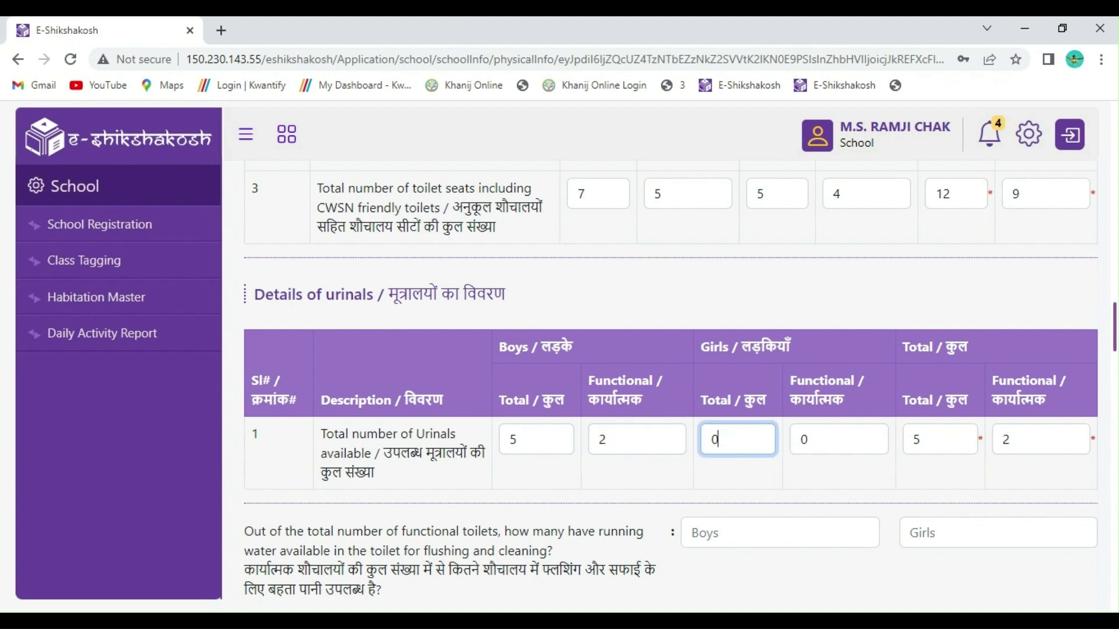
key(BackSpace)
text(3)
click(805, 439)
key(BackSpace)
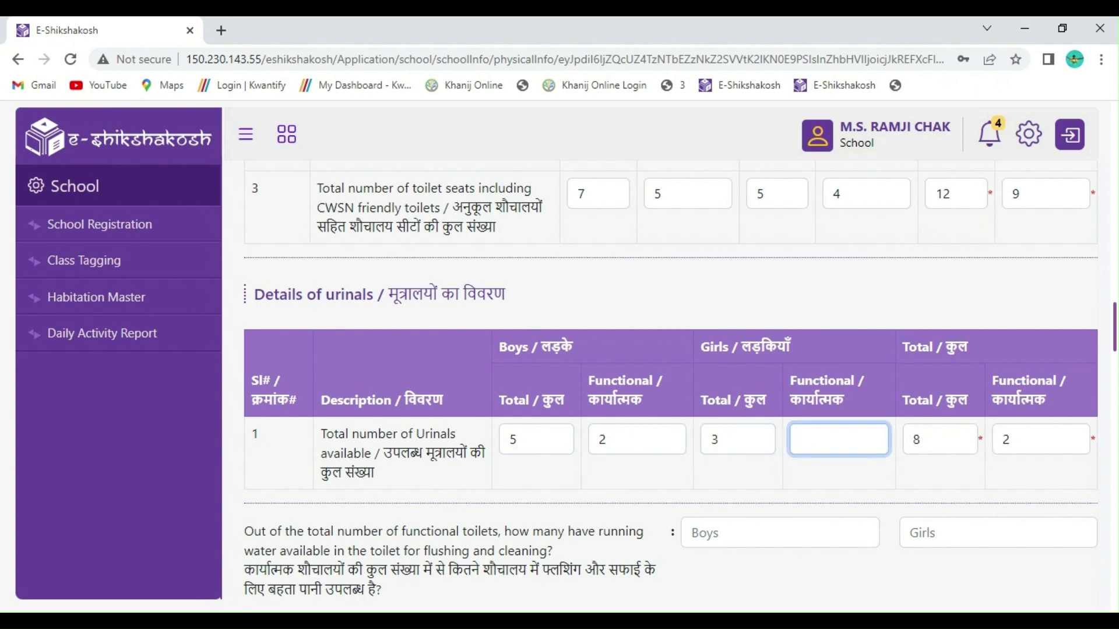
text(2)
click(802, 488)
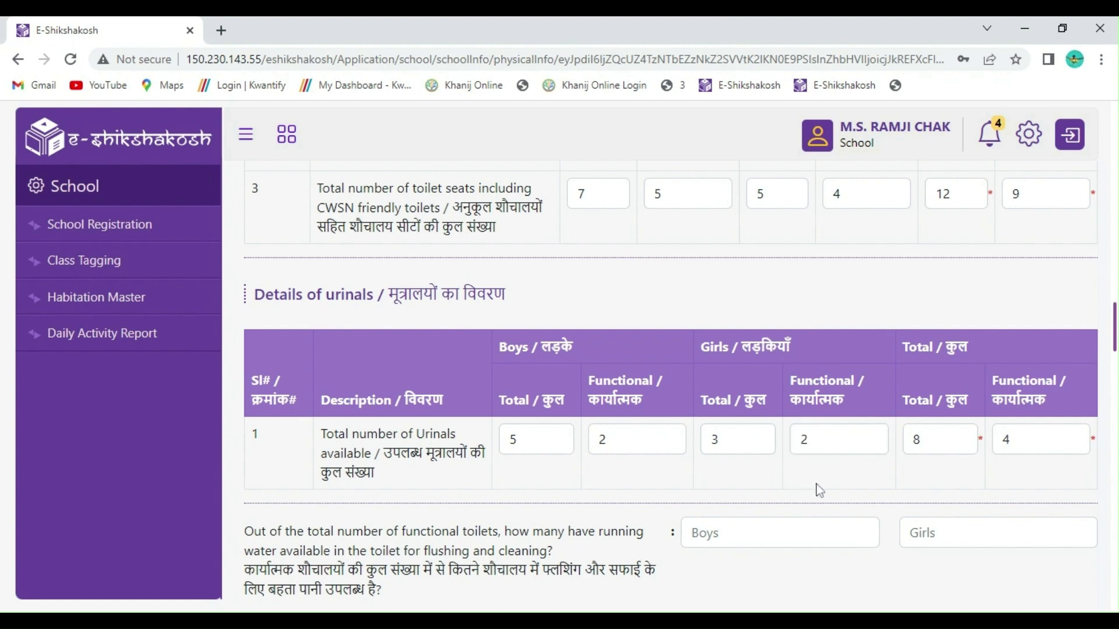
Step: Answer Yes to hand washing with soap near the toilets/urinals block and to an incinerator attached to the girls' toilet
scroll(810, 495, down, 3)
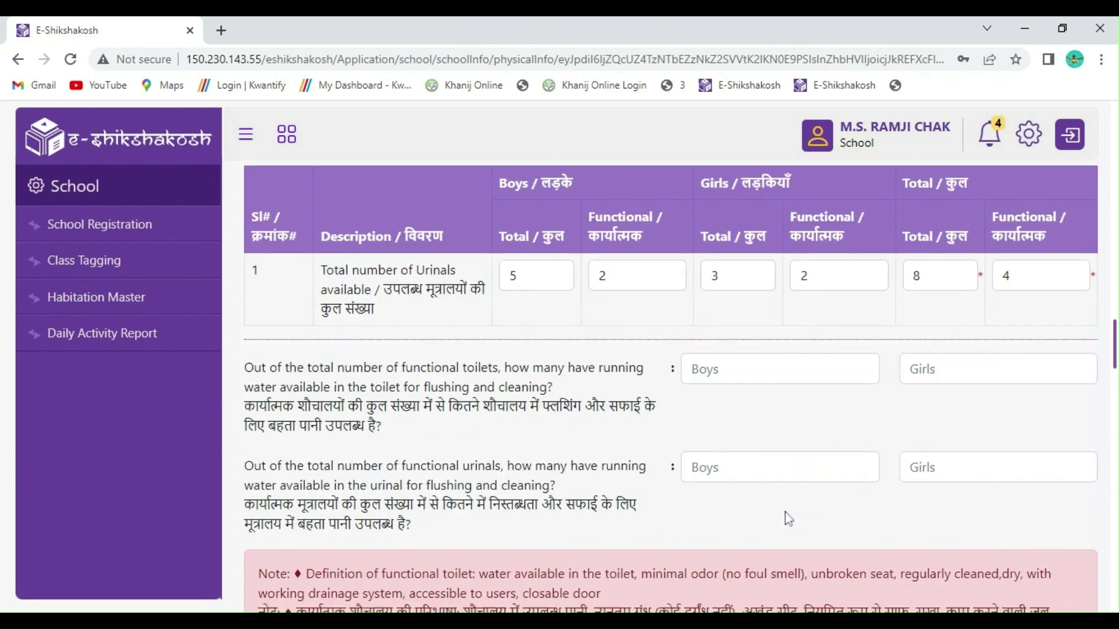
scroll(806, 494, down, 3)
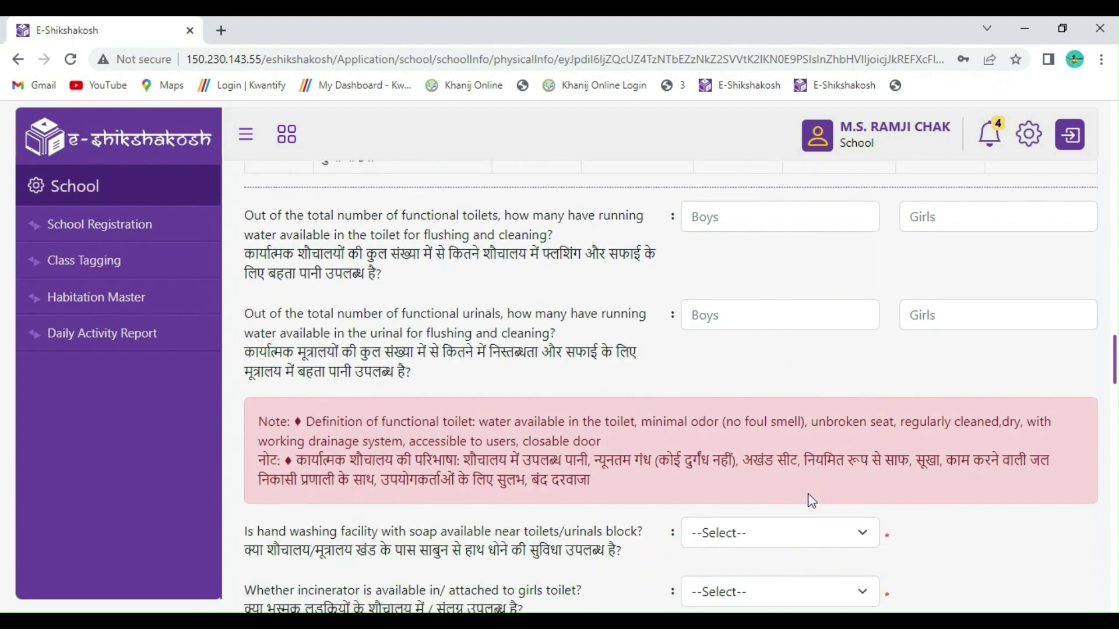
scroll(699, 489, down, 1)
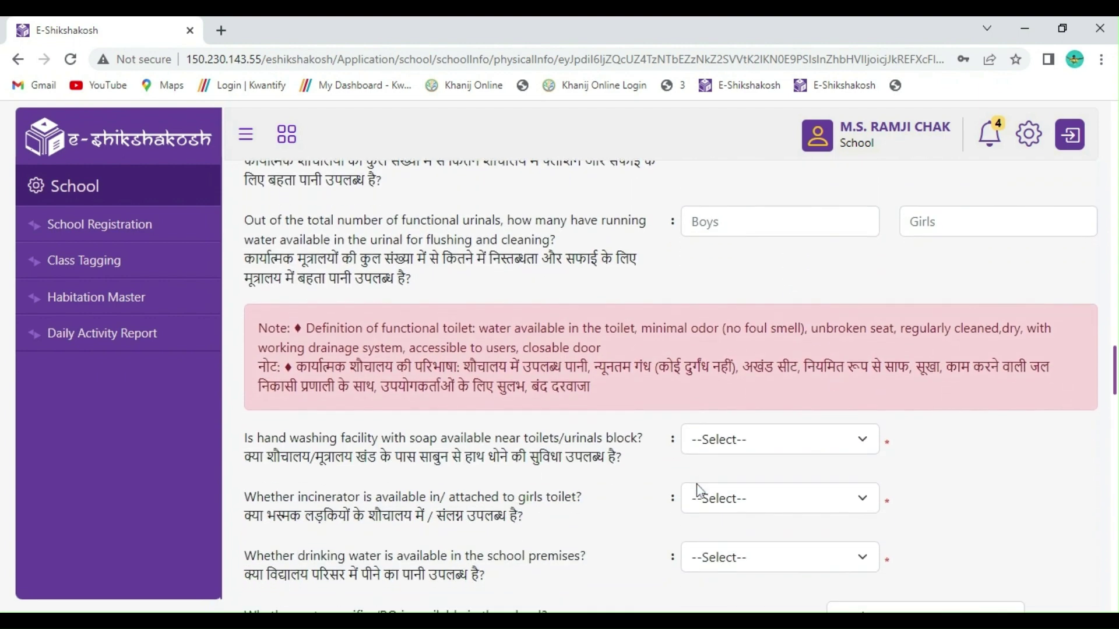
click(748, 446)
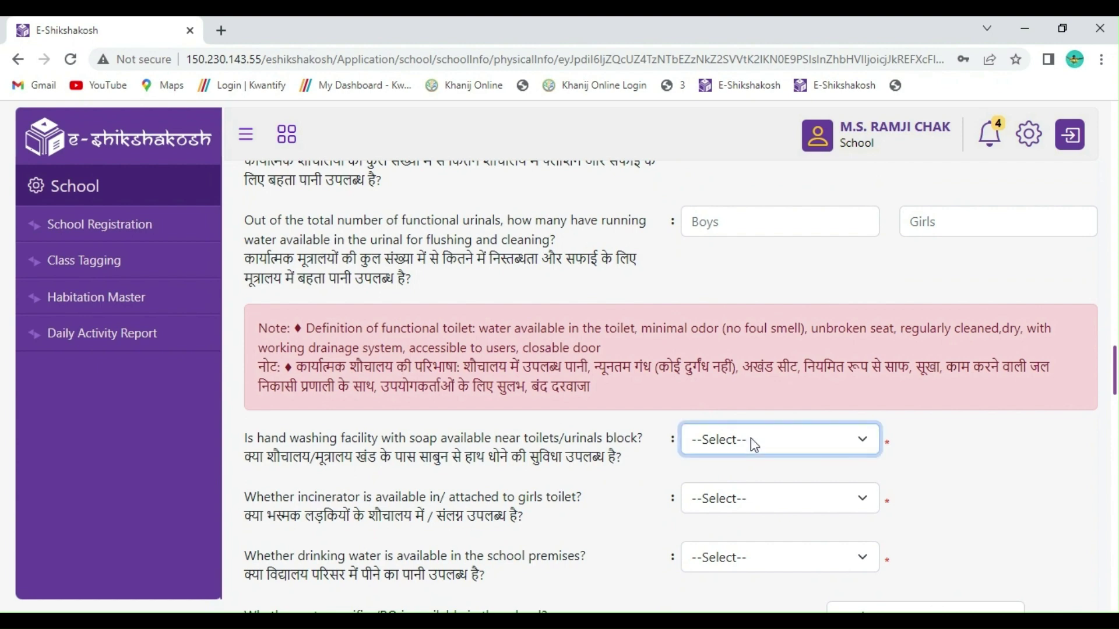
click(750, 462)
click(753, 501)
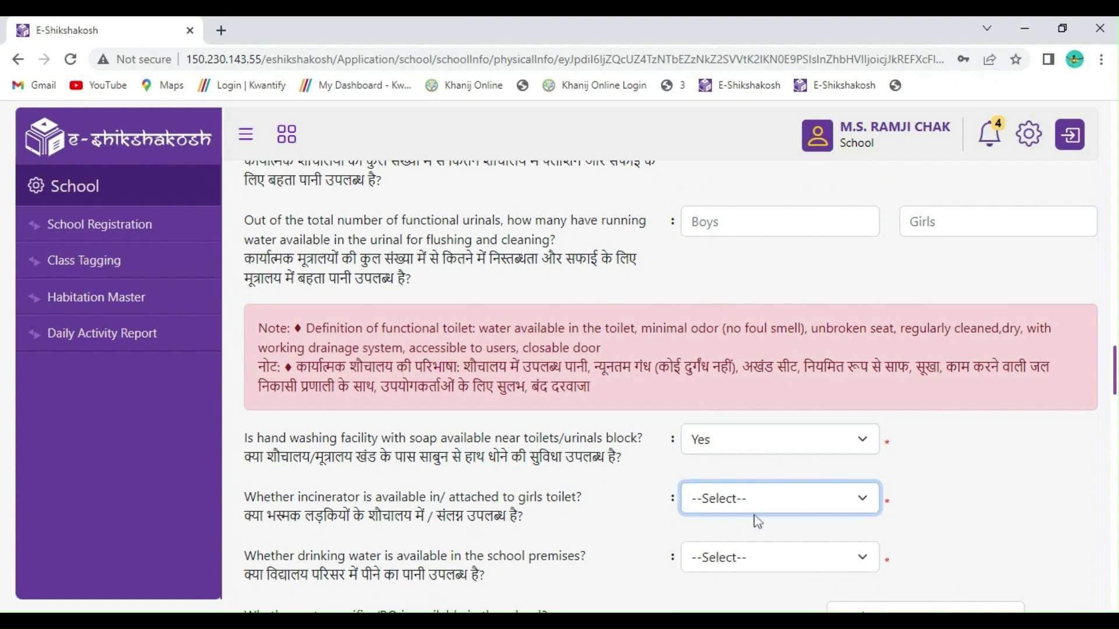
click(754, 517)
Step: Answer Yes to whether drinking water is available in the school premises
scroll(756, 488, down, 4)
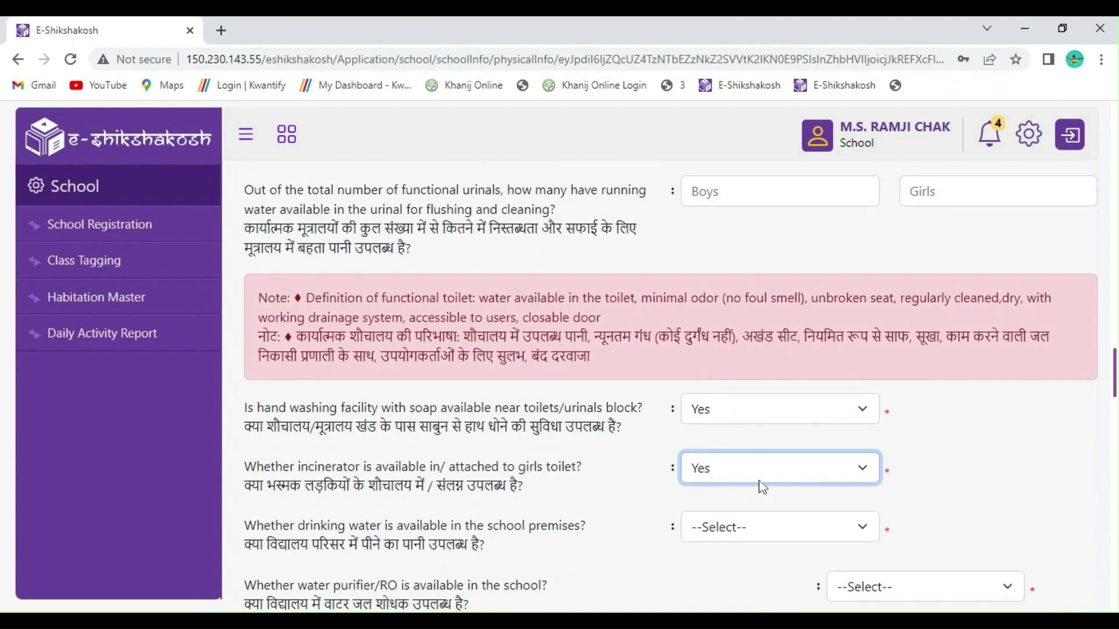
click(792, 321)
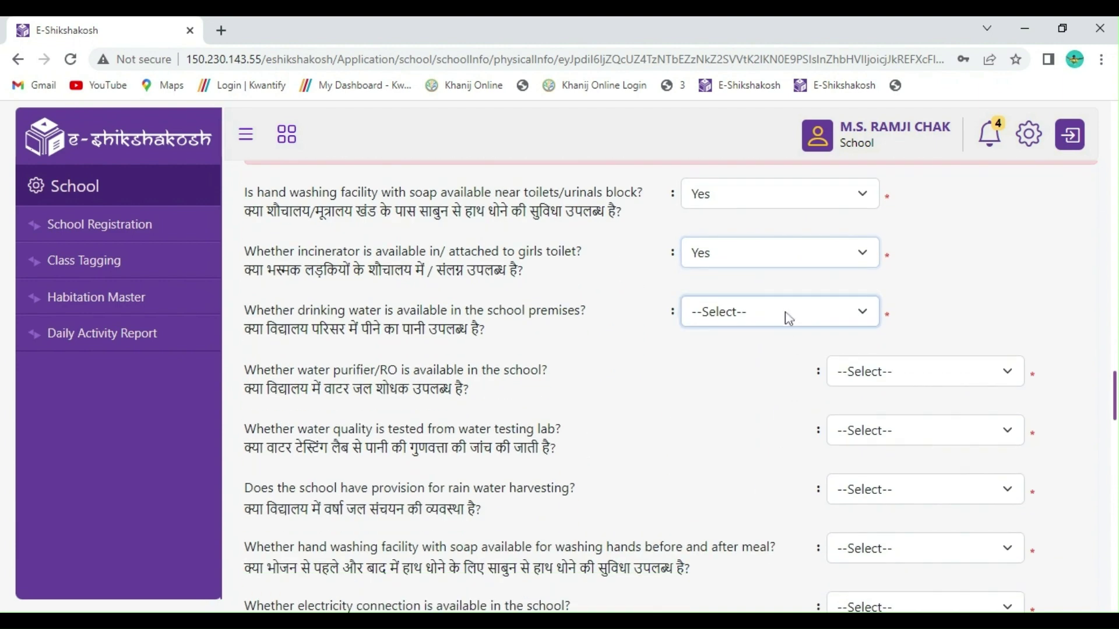
click(785, 336)
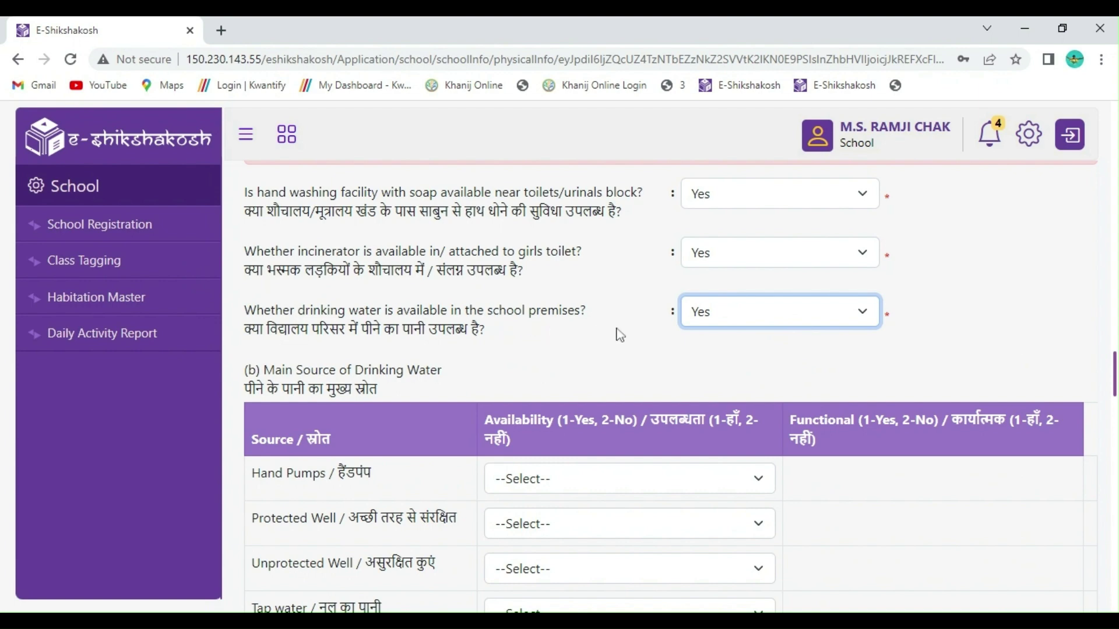
Step: In the main sources of drinking water, set Hand Pumps to Yes for both availability and functional
scroll(616, 333, down, 1)
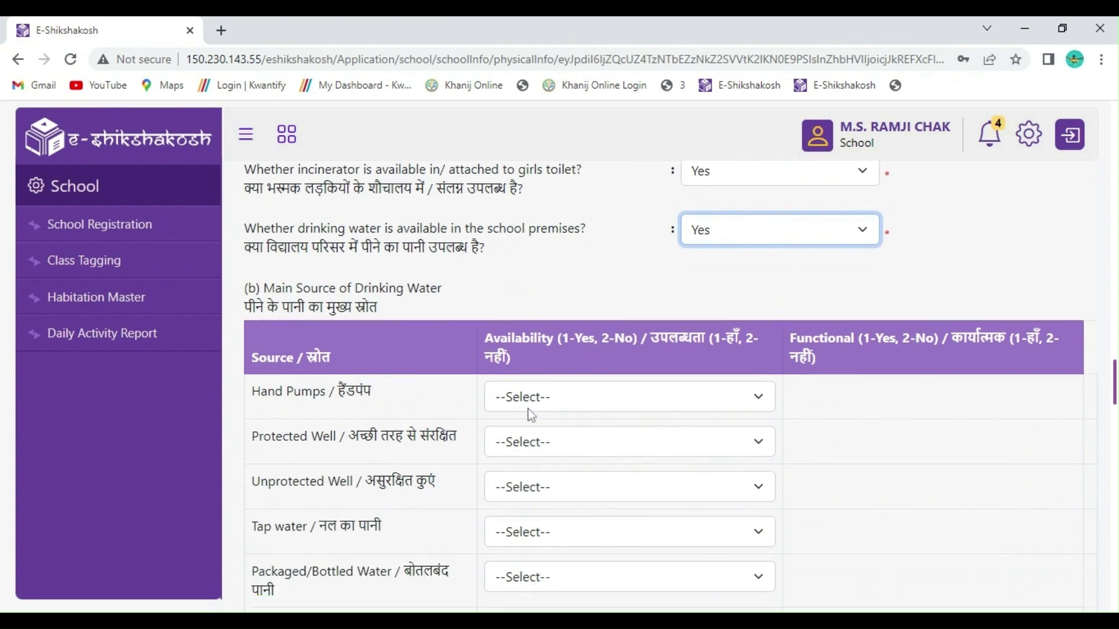
scroll(541, 405, down, 3)
scroll(656, 291, up, 1)
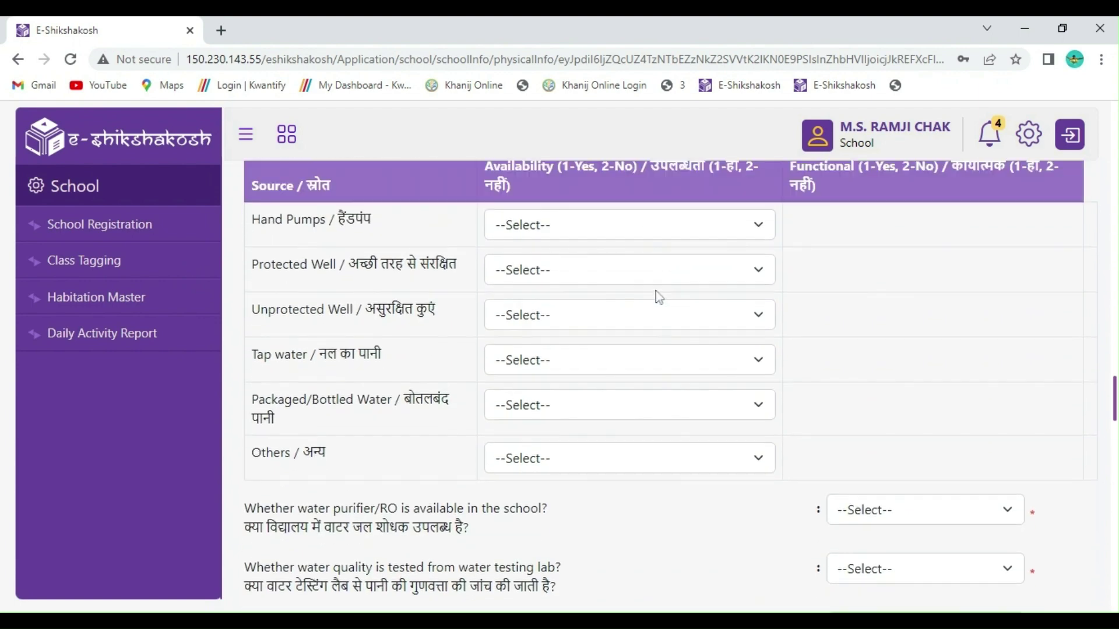
scroll(659, 298, up, 1)
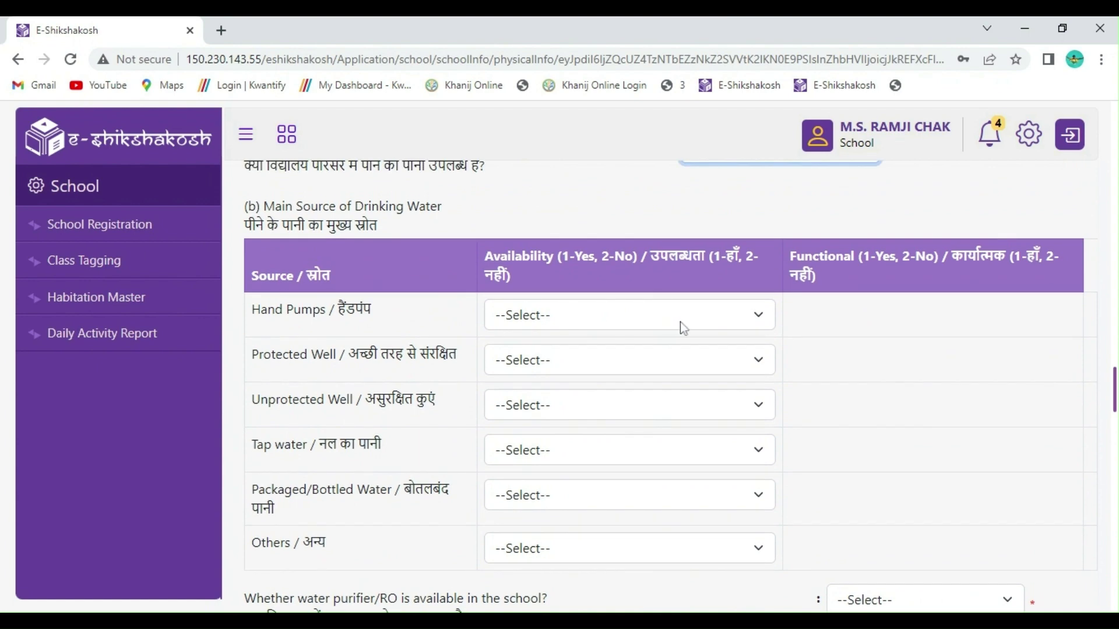
click(680, 317)
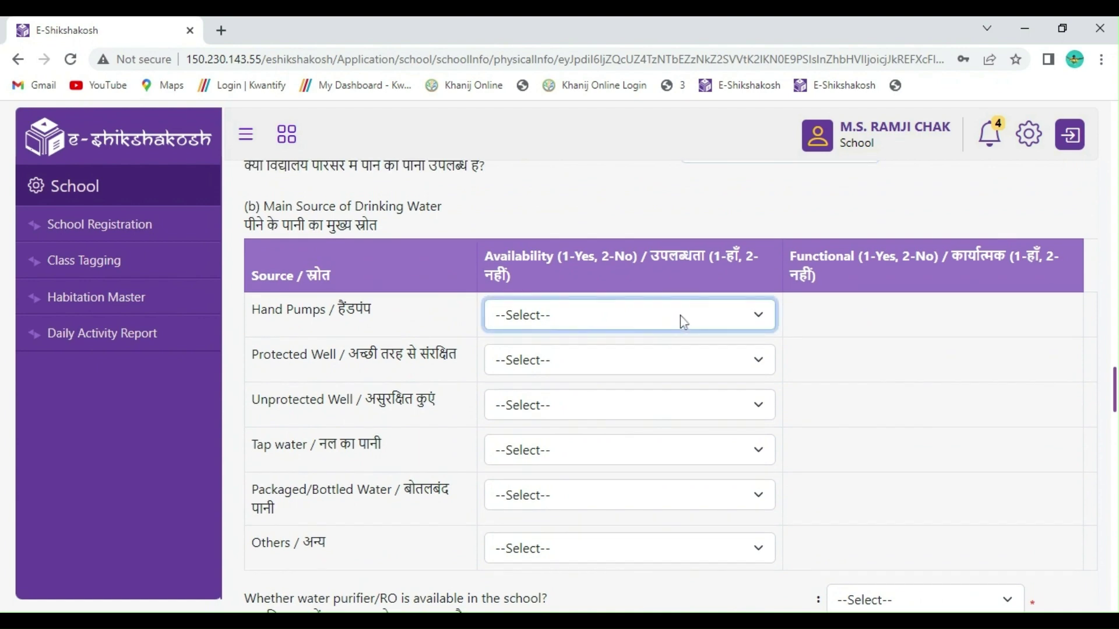
click(487, 360)
click(555, 374)
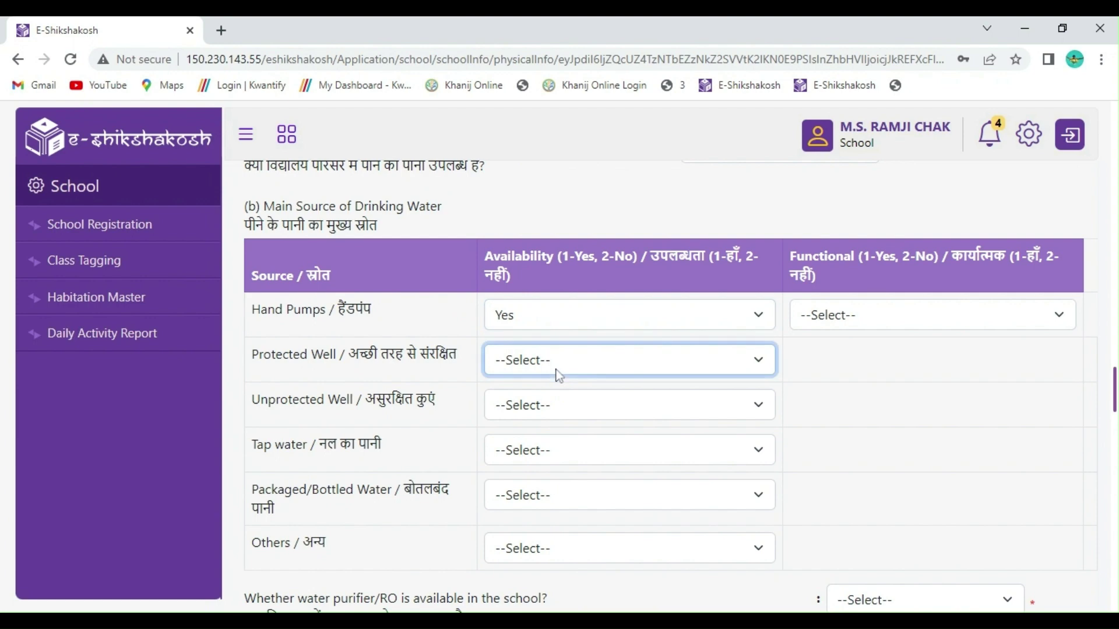
click(601, 320)
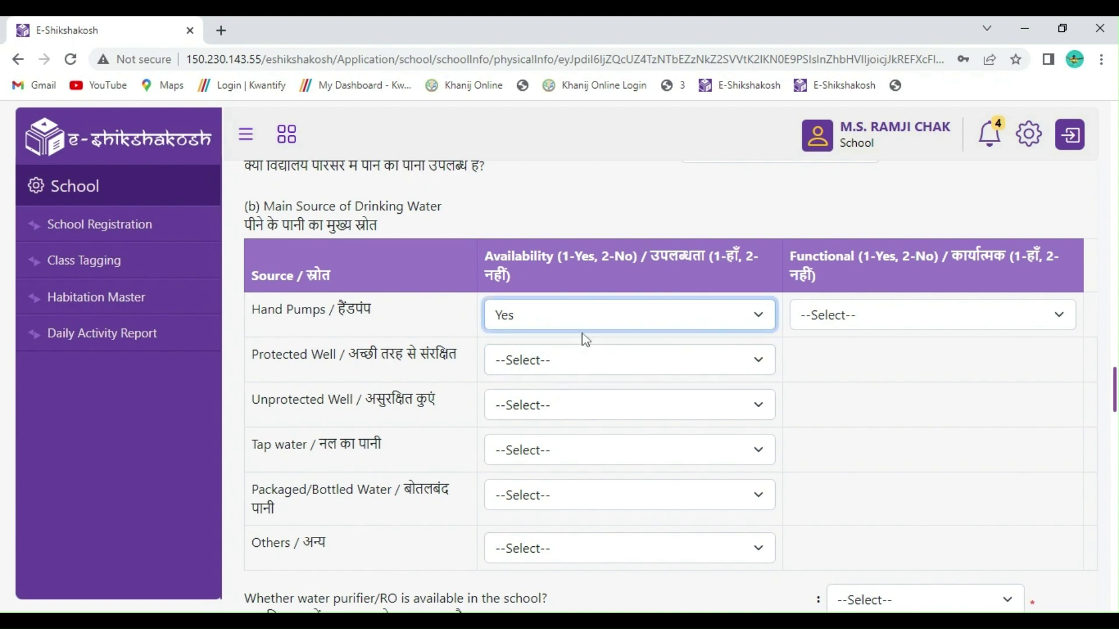
click(842, 315)
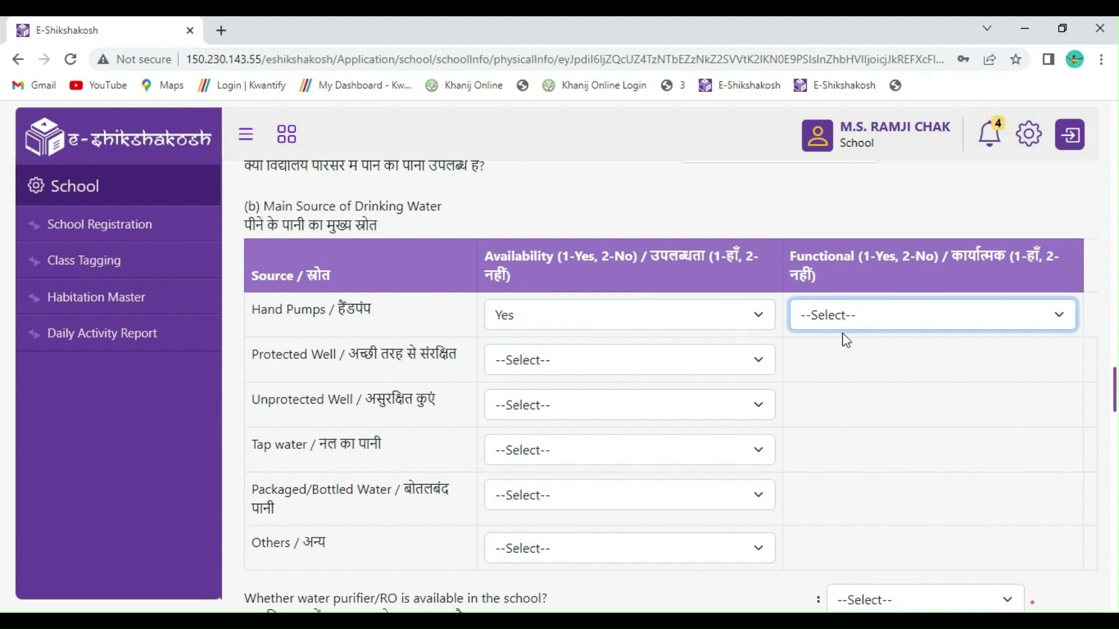
click(844, 351)
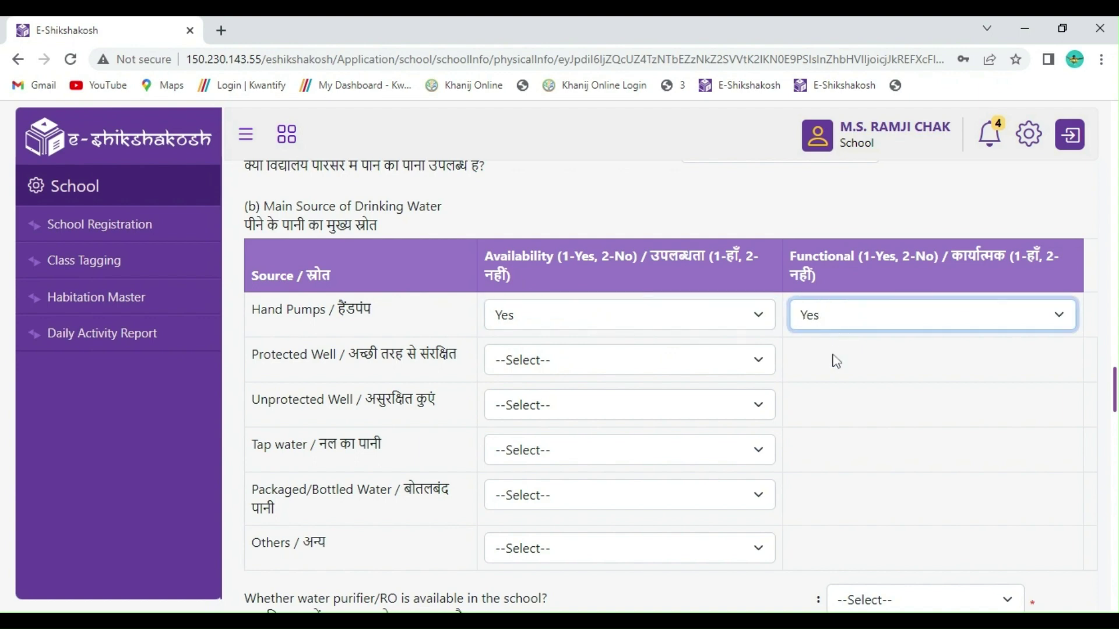
Step: Set the Protected Well source to Yes for both availability and functional
click(558, 365)
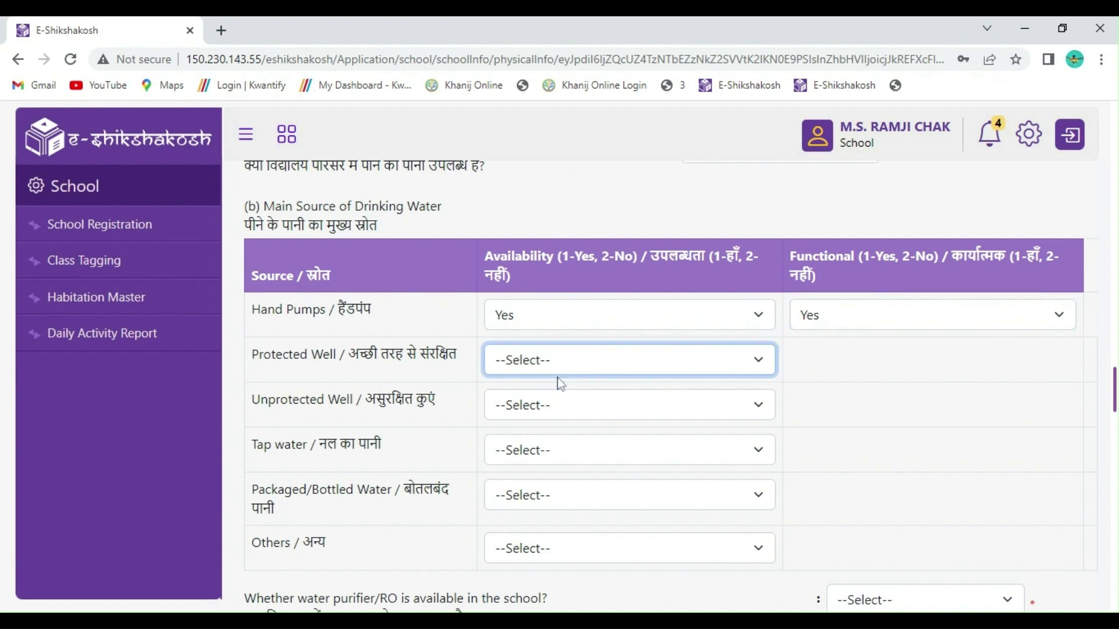
click(544, 409)
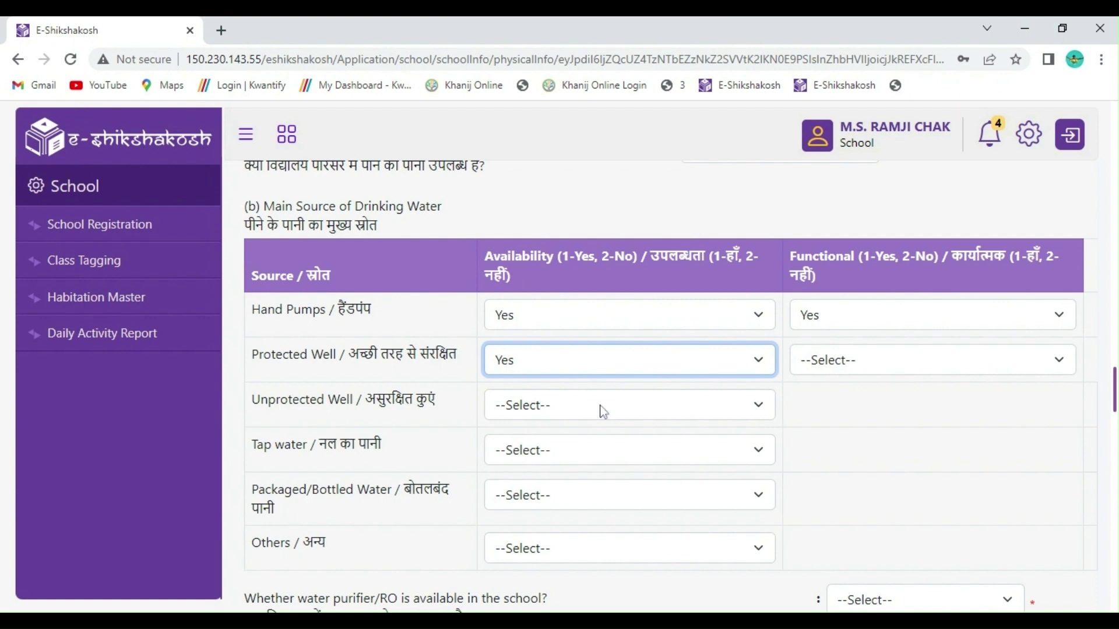
click(848, 361)
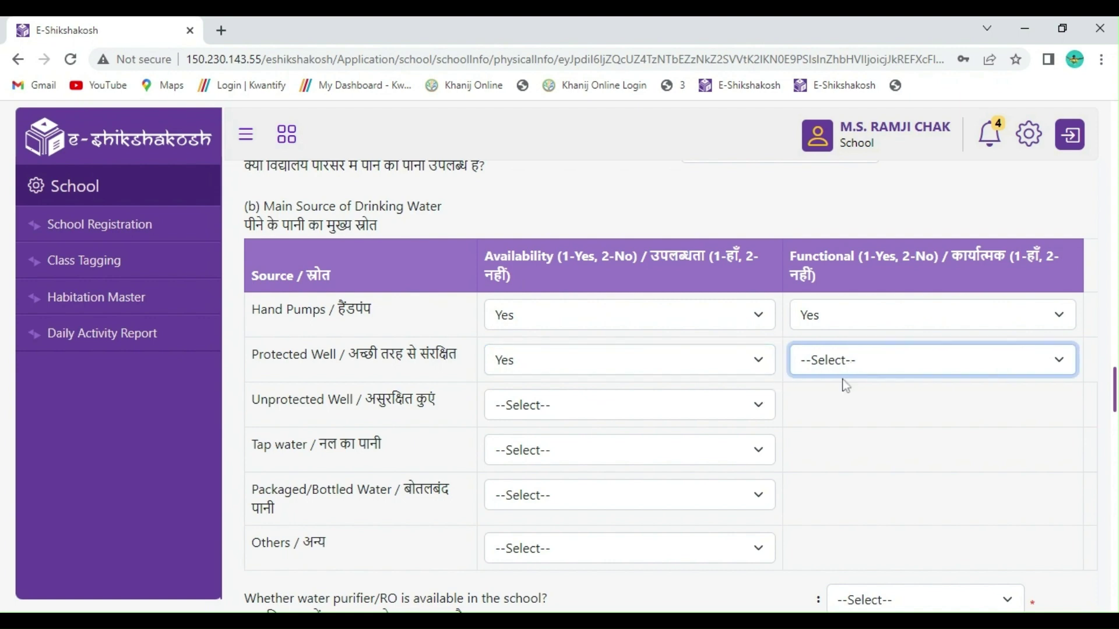
click(827, 405)
Step: Answer Yes to whether a water purifier/RO is available and whether water quality is tested from a water testing lab
scroll(611, 437, down, 3)
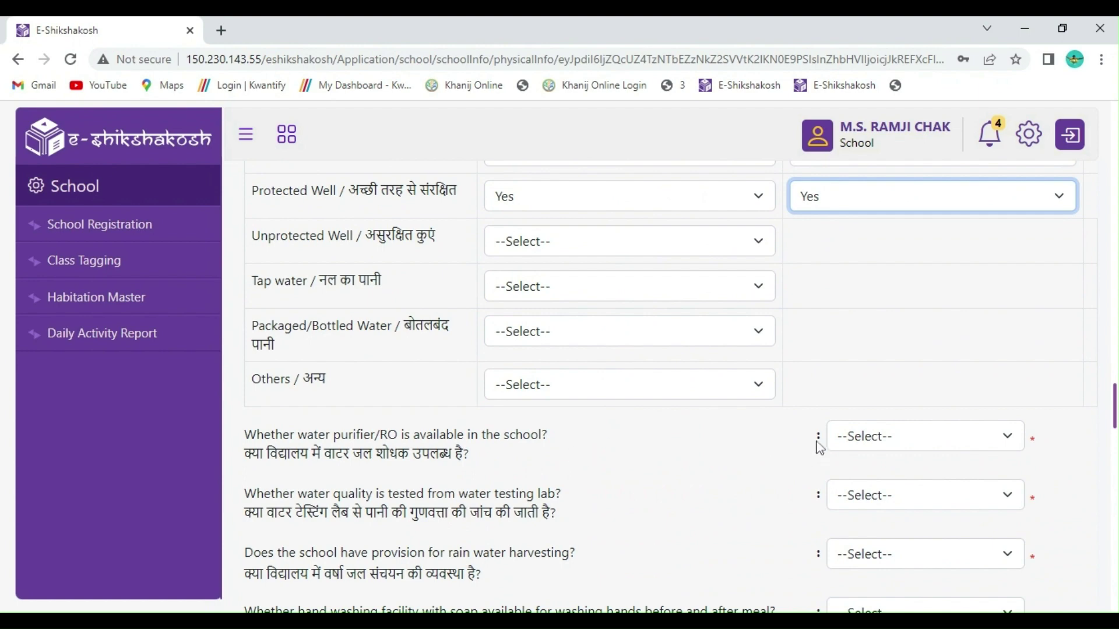
click(844, 438)
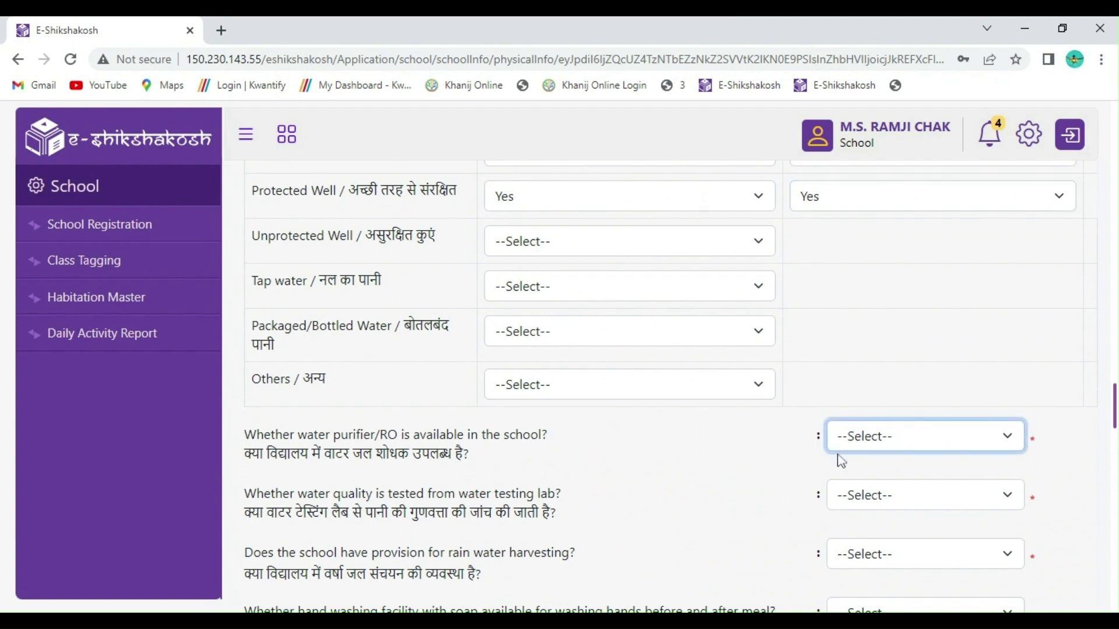
click(852, 488)
scroll(839, 492, down, 2)
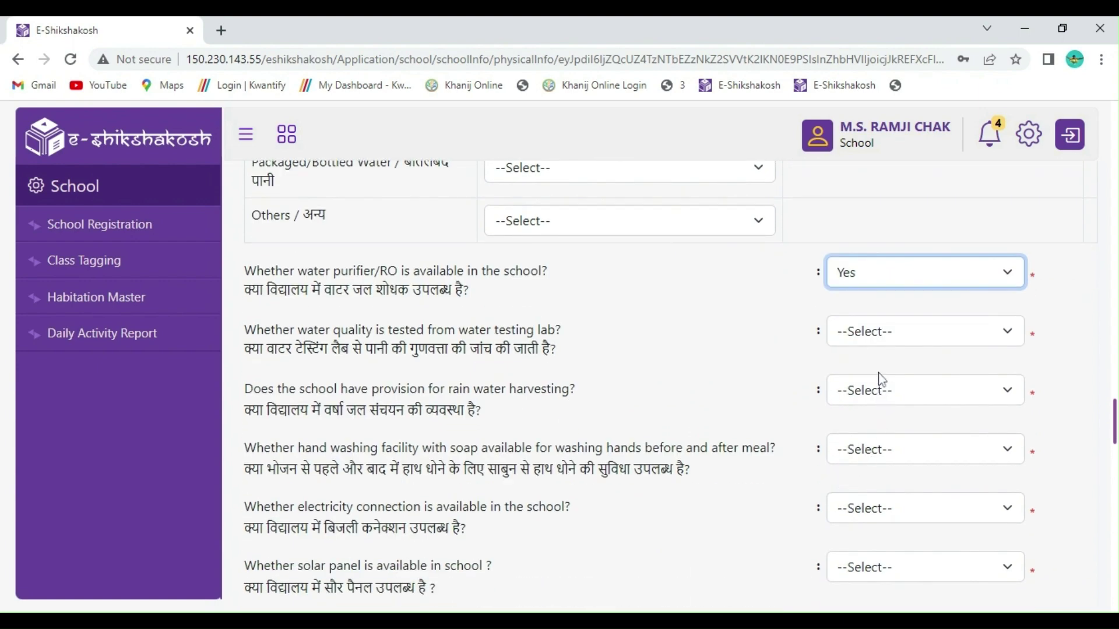
click(879, 340)
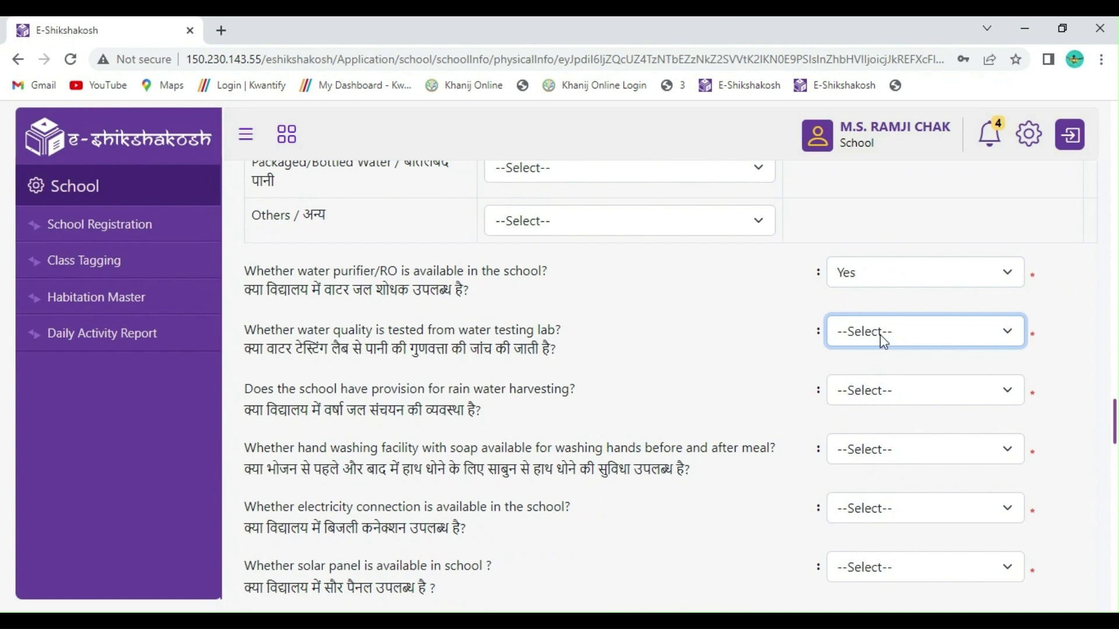
click(885, 373)
Step: Answer Yes to the rain water harvesting provision and to the hand washing facility with soap before and after meals
click(877, 394)
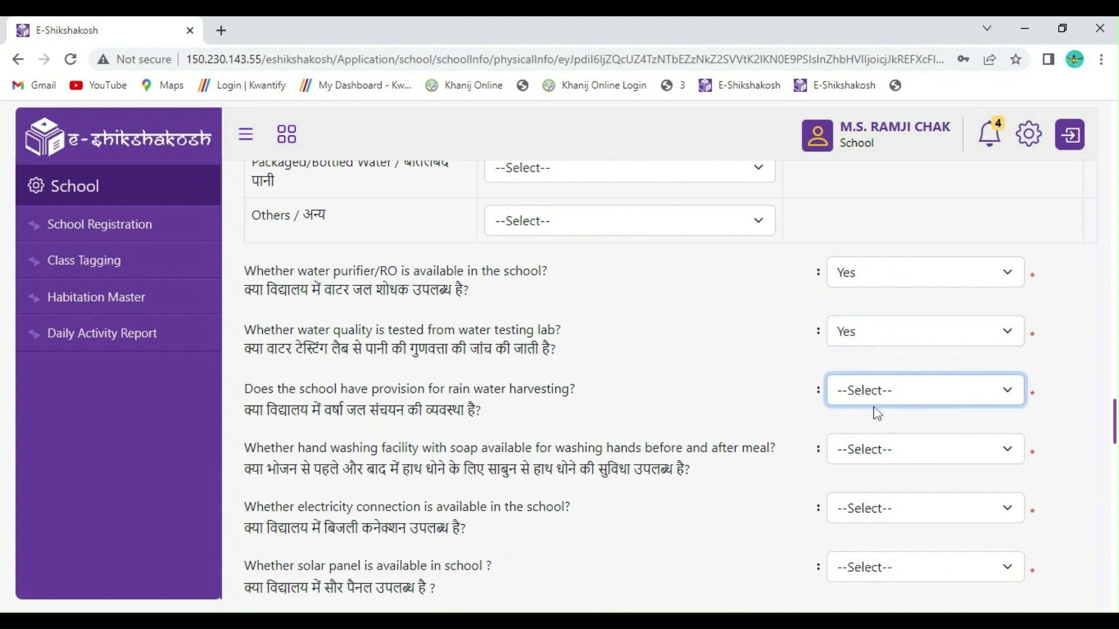
click(868, 431)
click(873, 466)
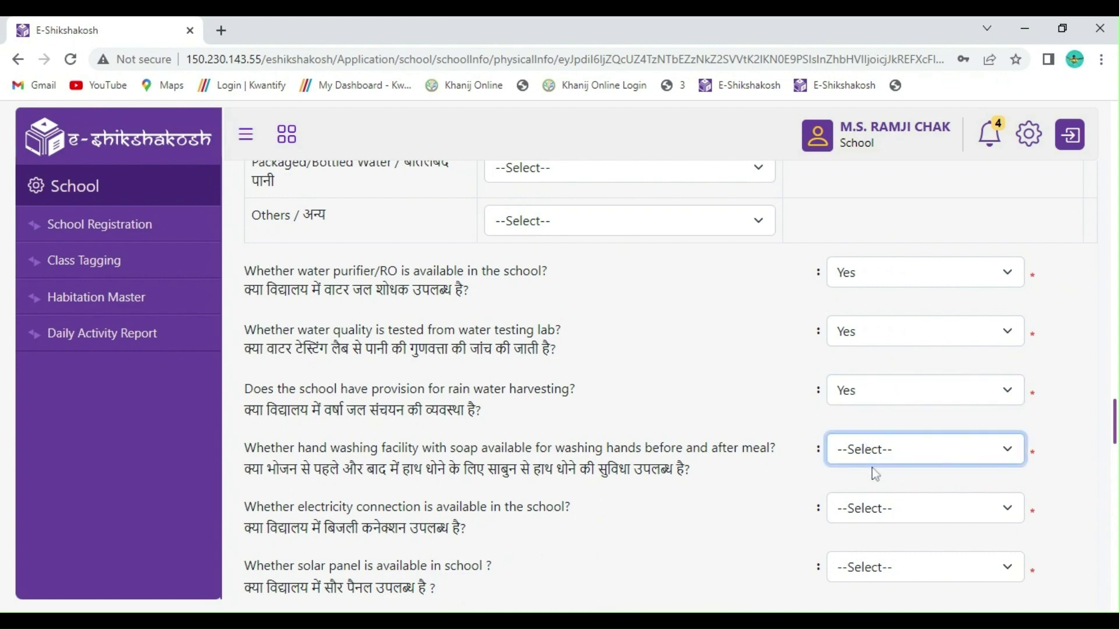
click(871, 489)
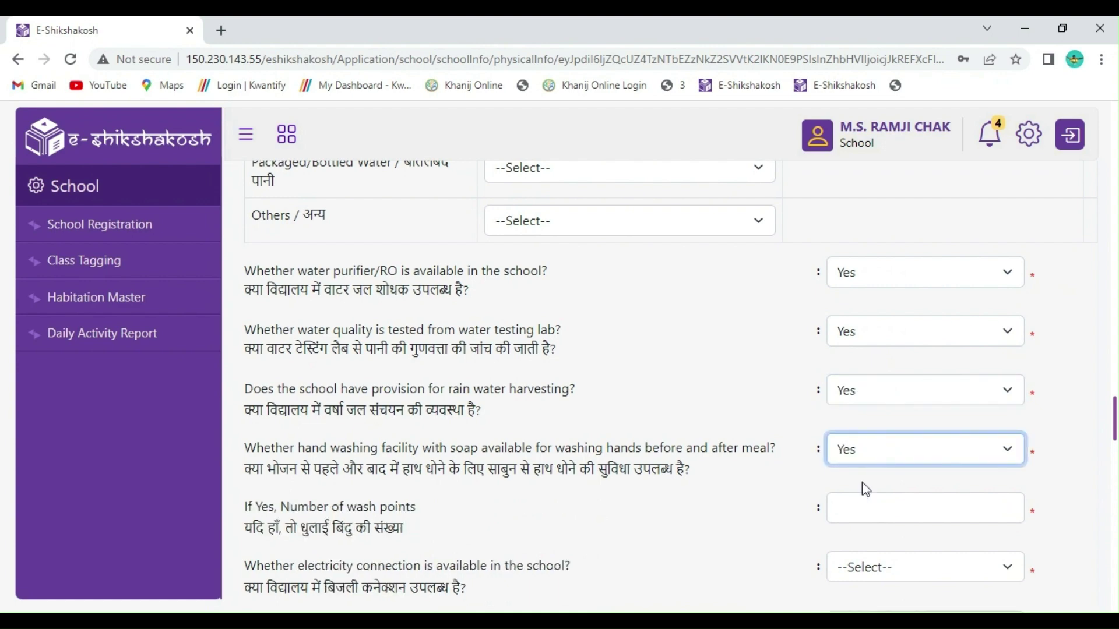
Step: Set the number of wash points for the hand washing facility to 5
scroll(851, 434, down, 3)
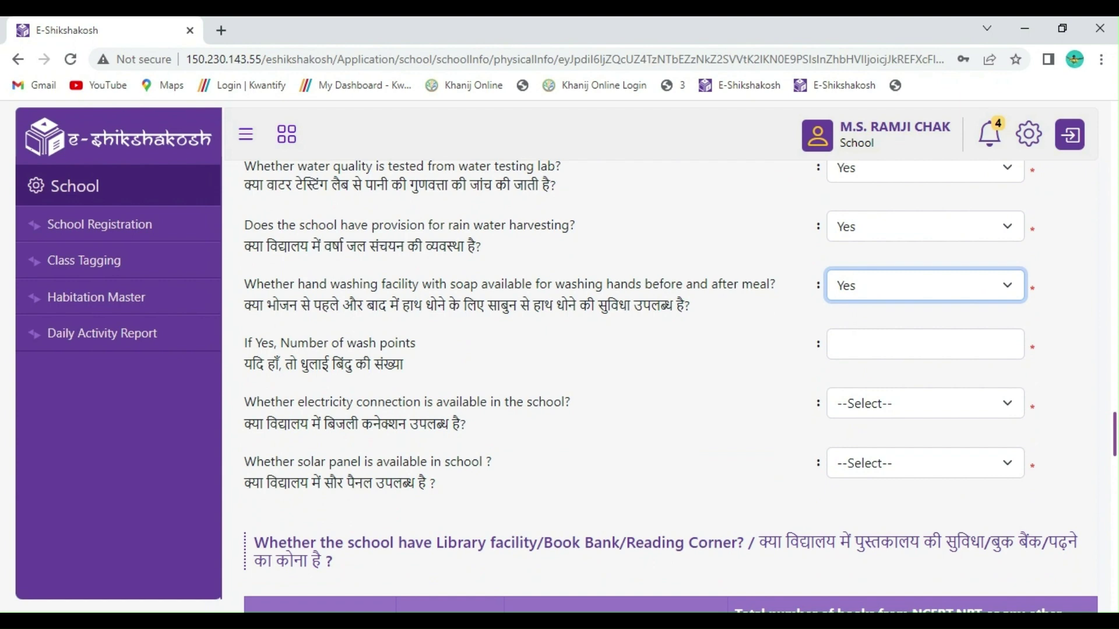
click(926, 344)
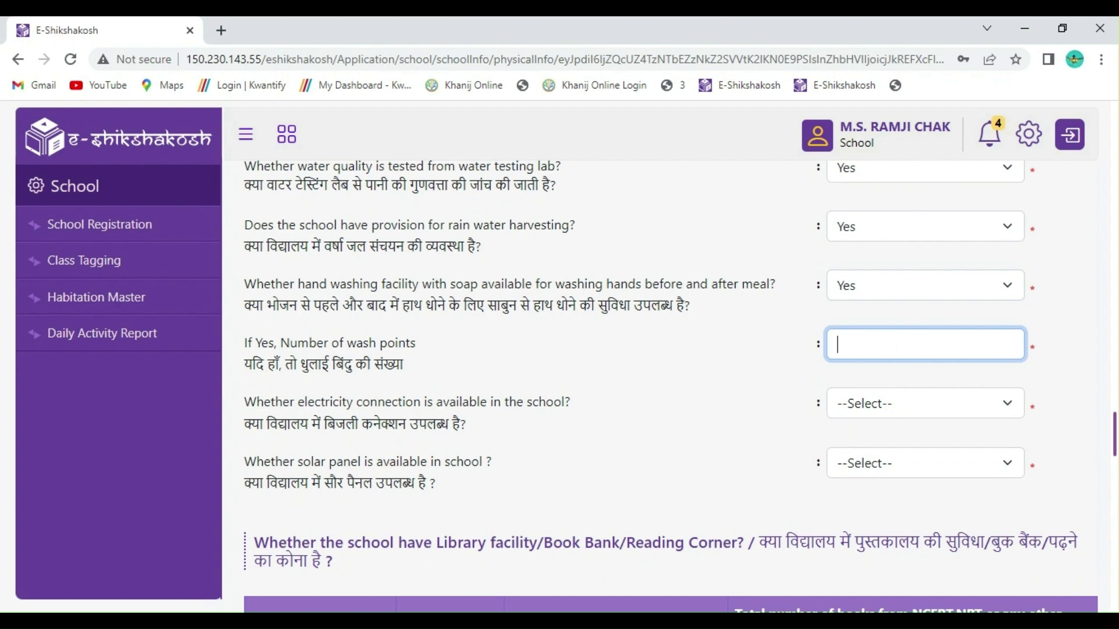
text(5)
Step: Answer Yes to whether an electricity connection and a solar panel are available in the school
click(871, 412)
key(Tab)
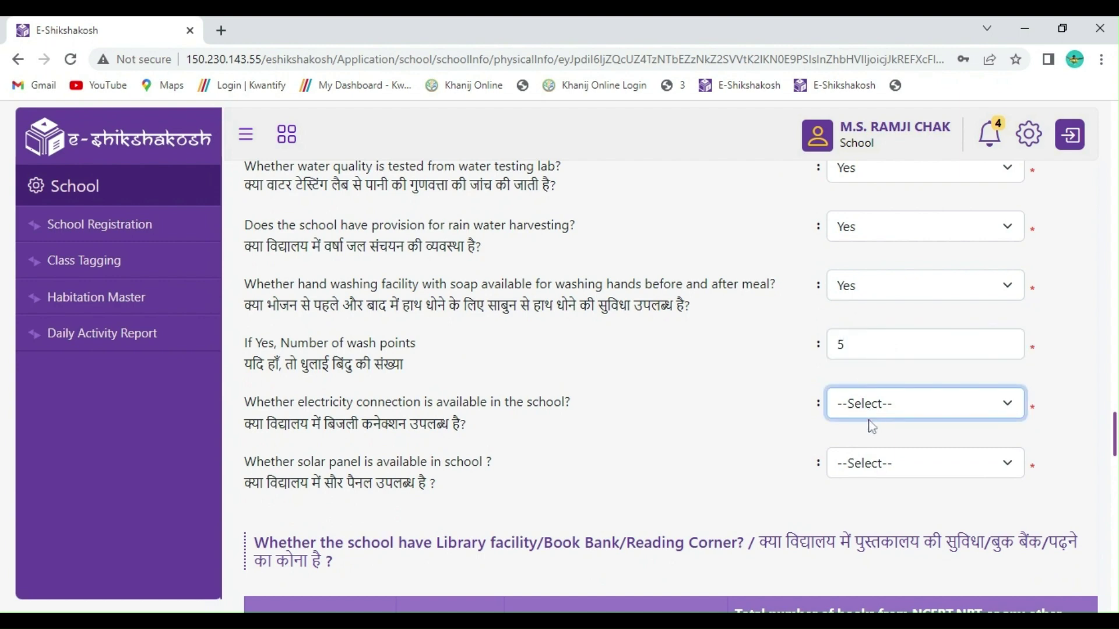
key(Down)
key(Tab)
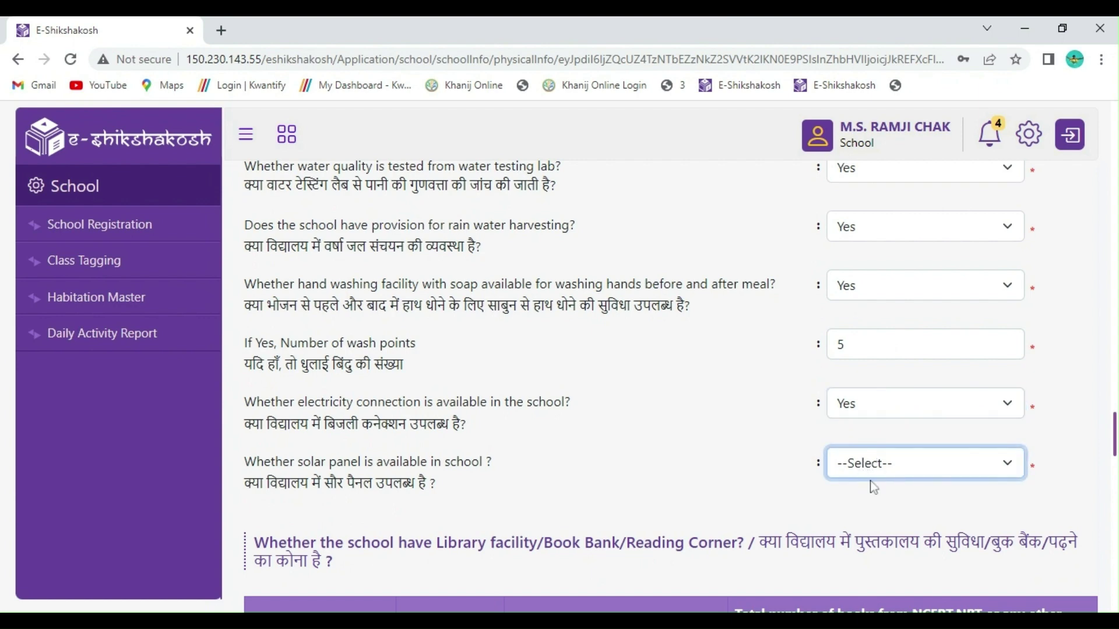
key(Down)
Step: Below the library facility table, answer Yes to having a full-time librarian and to subscribing to newspapers/magazines
scroll(805, 464, down, 3)
scroll(757, 461, down, 3)
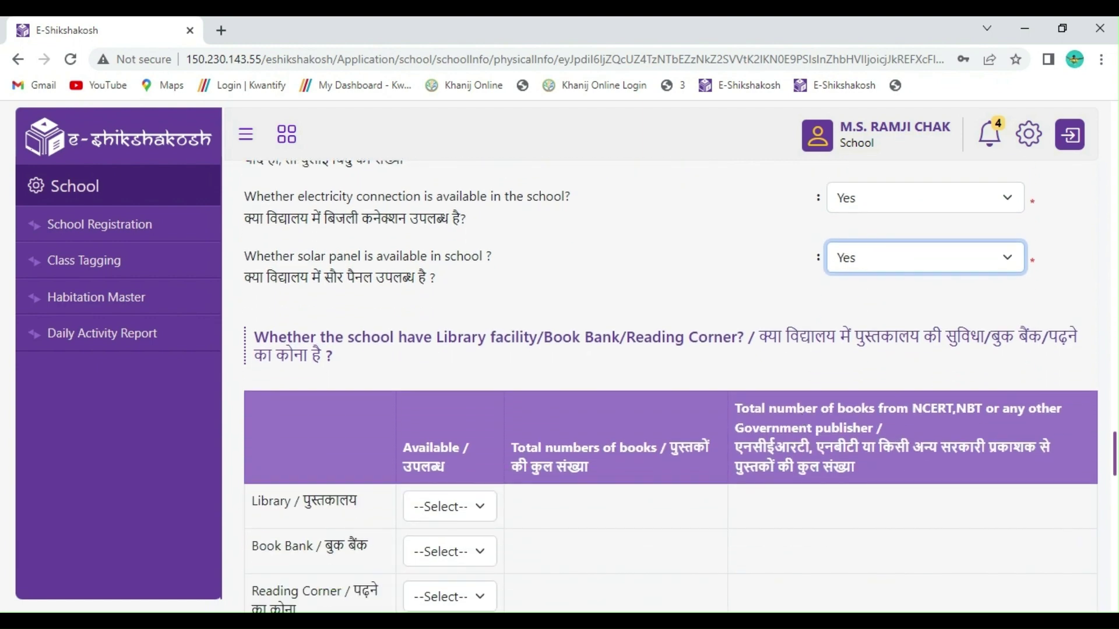
scroll(759, 461, down, 3)
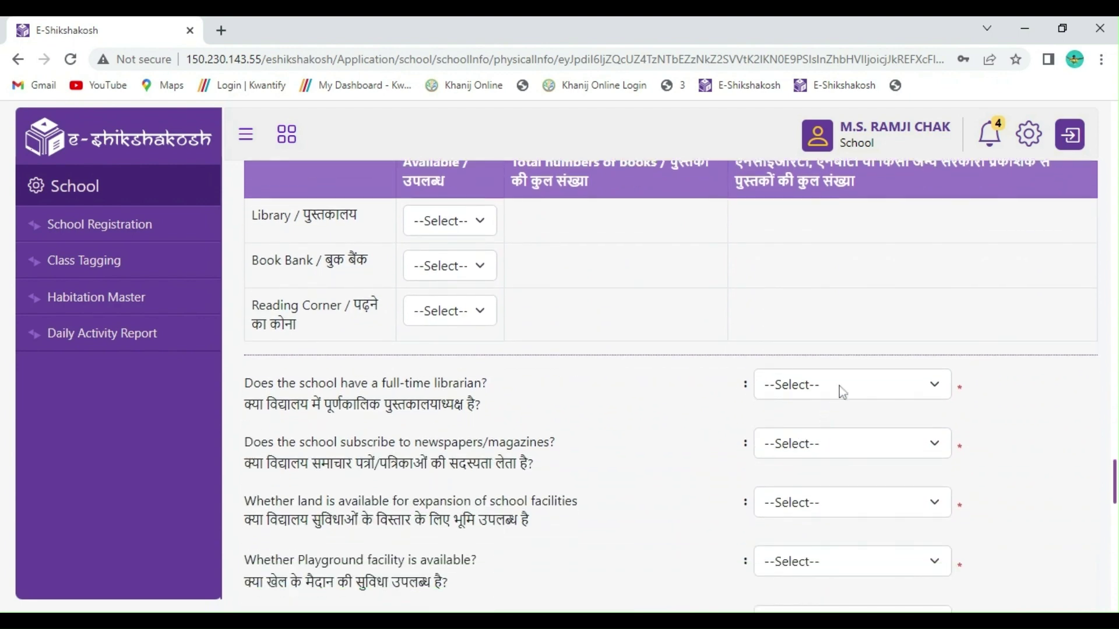
click(839, 385)
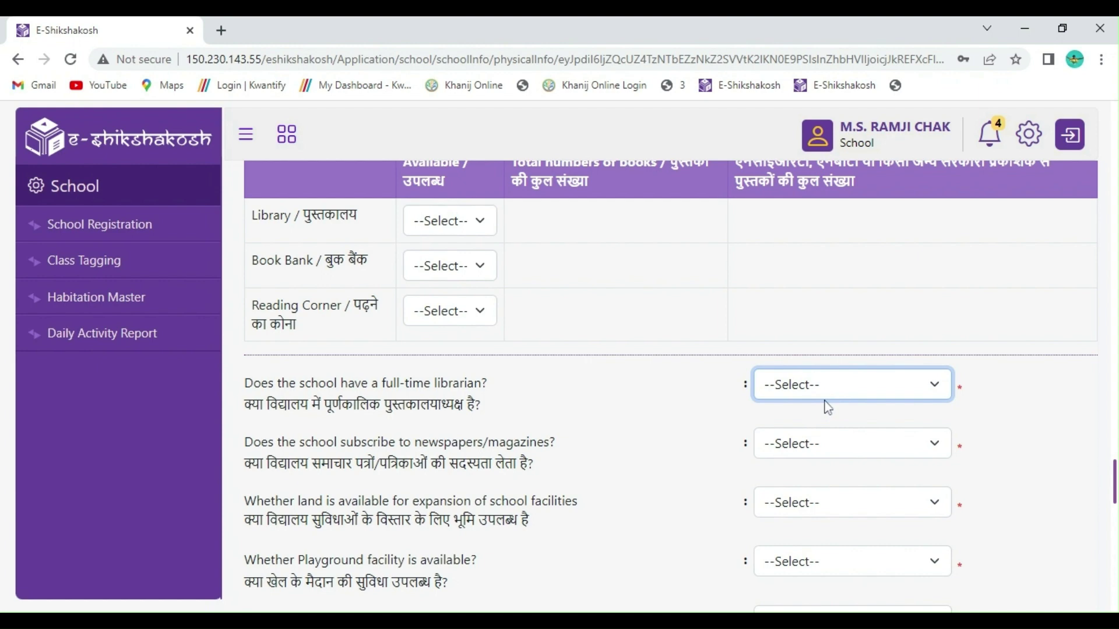
click(827, 407)
click(807, 441)
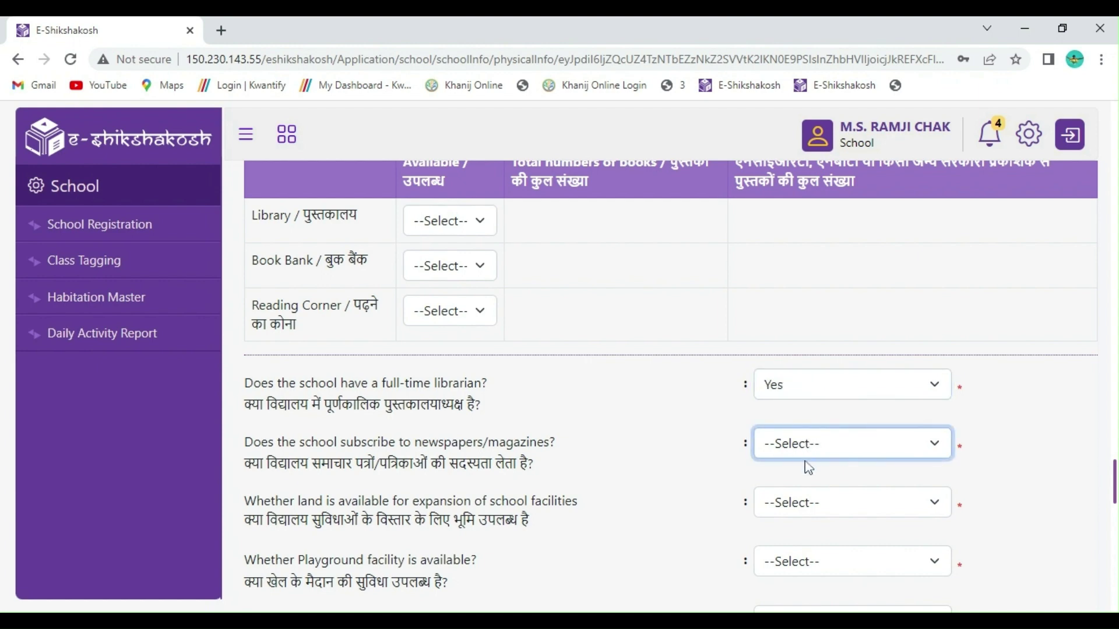
click(809, 468)
Step: Answer Yes to land being available for expansion of school facilities and to the playground facility being available
scroll(803, 454, down, 3)
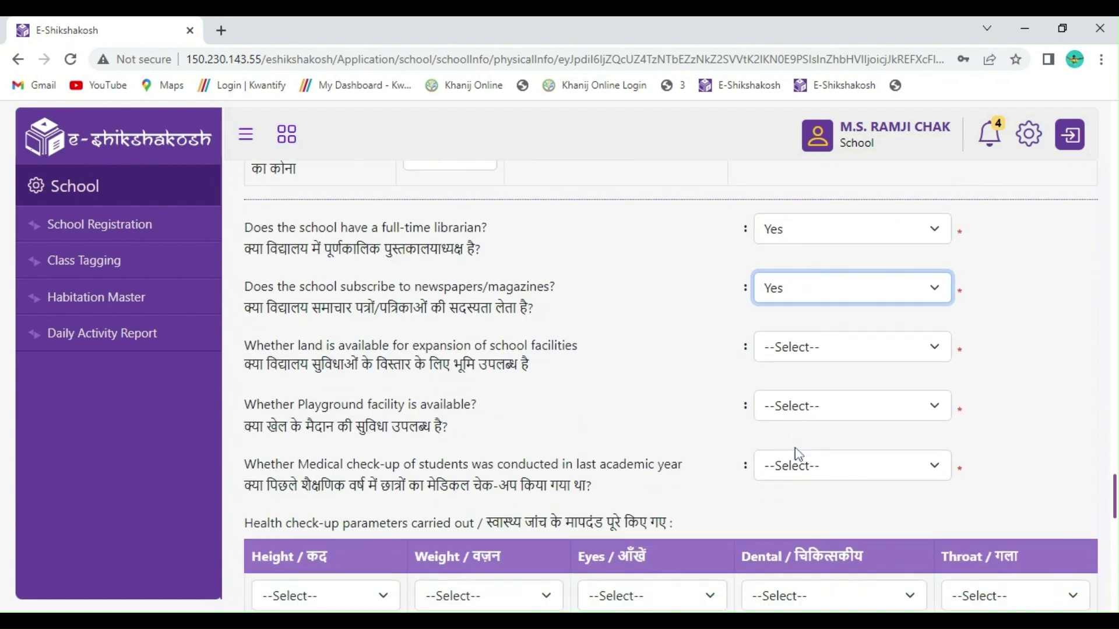
click(808, 338)
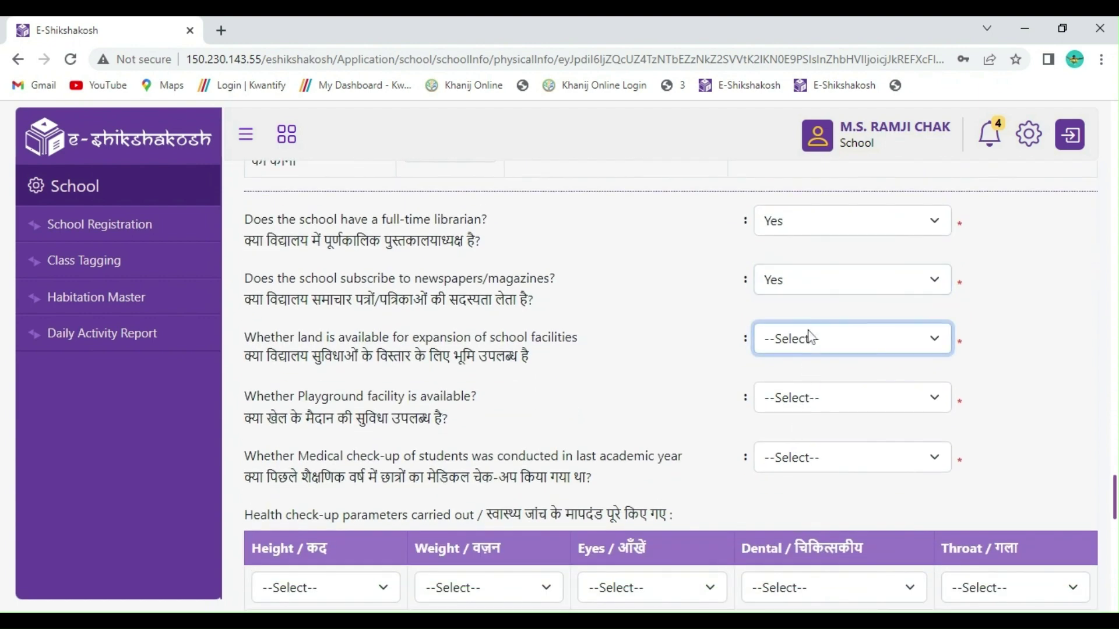
click(818, 361)
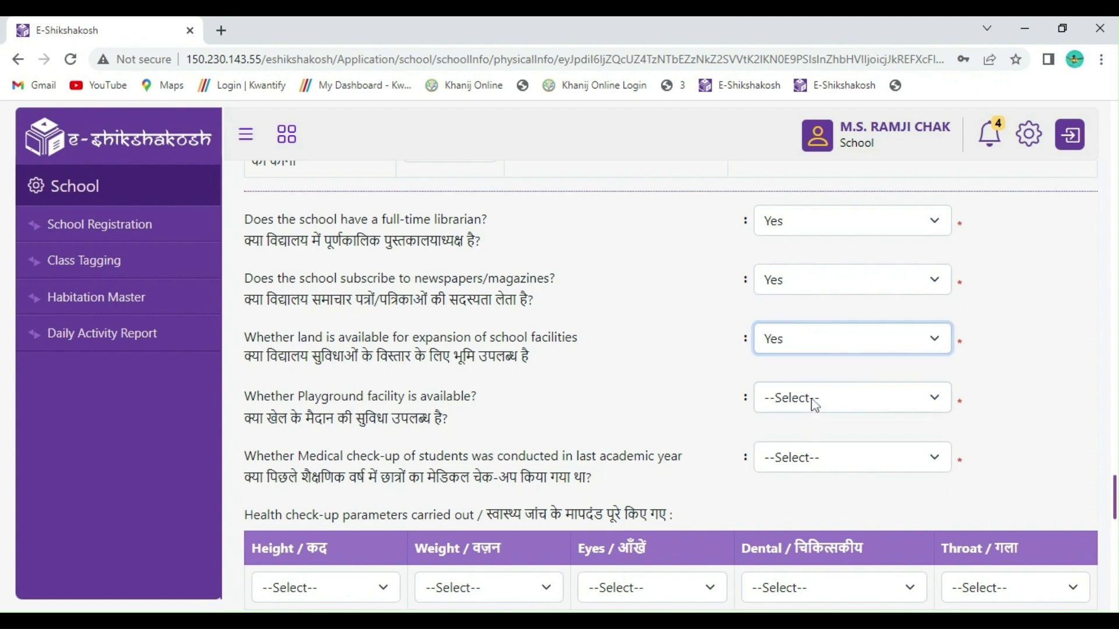
click(814, 402)
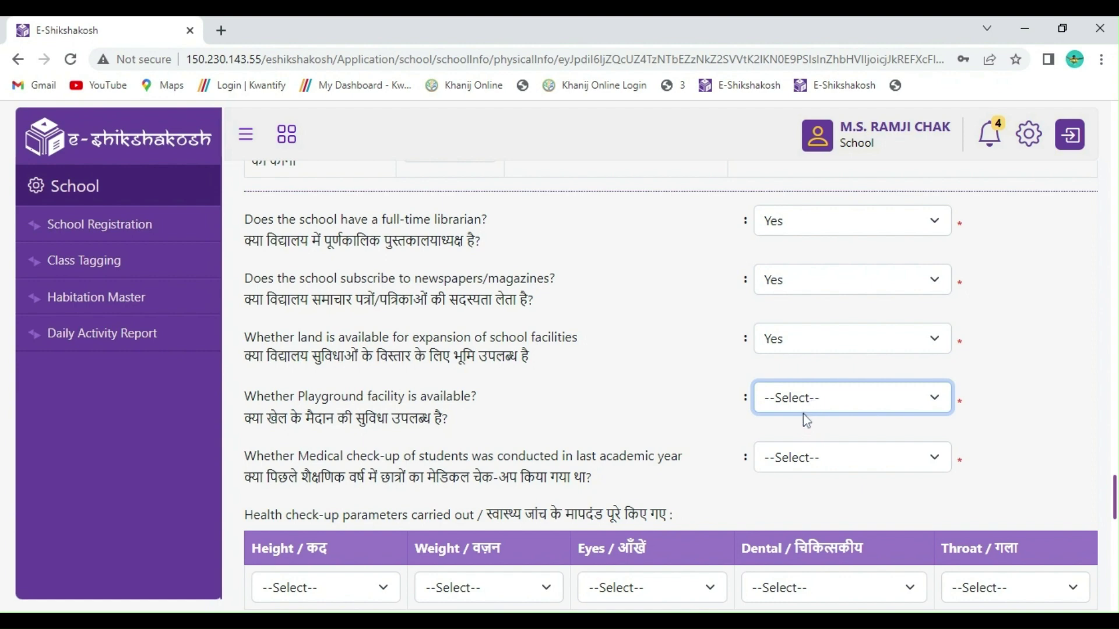
click(793, 443)
Step: Answer Yes to student medical check-ups conducted in the last academic year and enter 4 as their total number
click(801, 464)
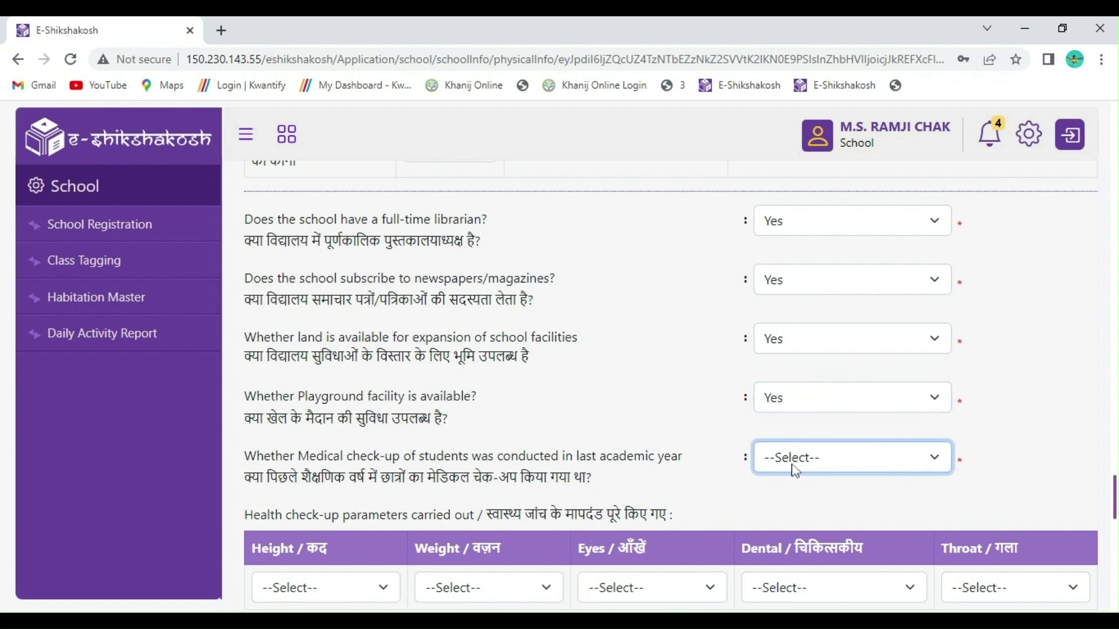
click(793, 482)
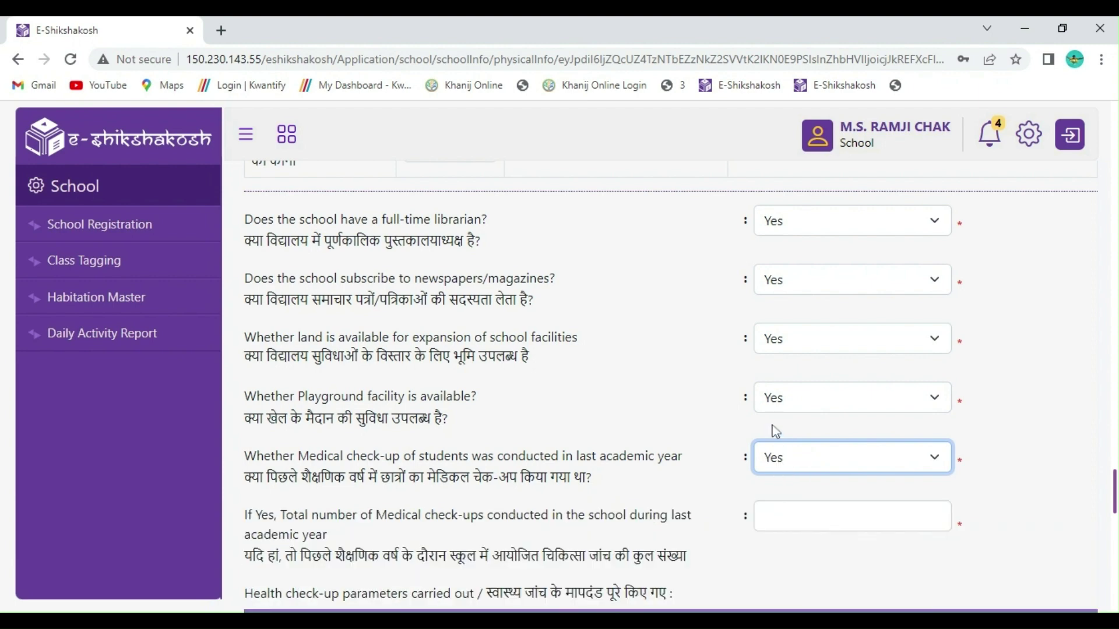
scroll(774, 431, down, 4)
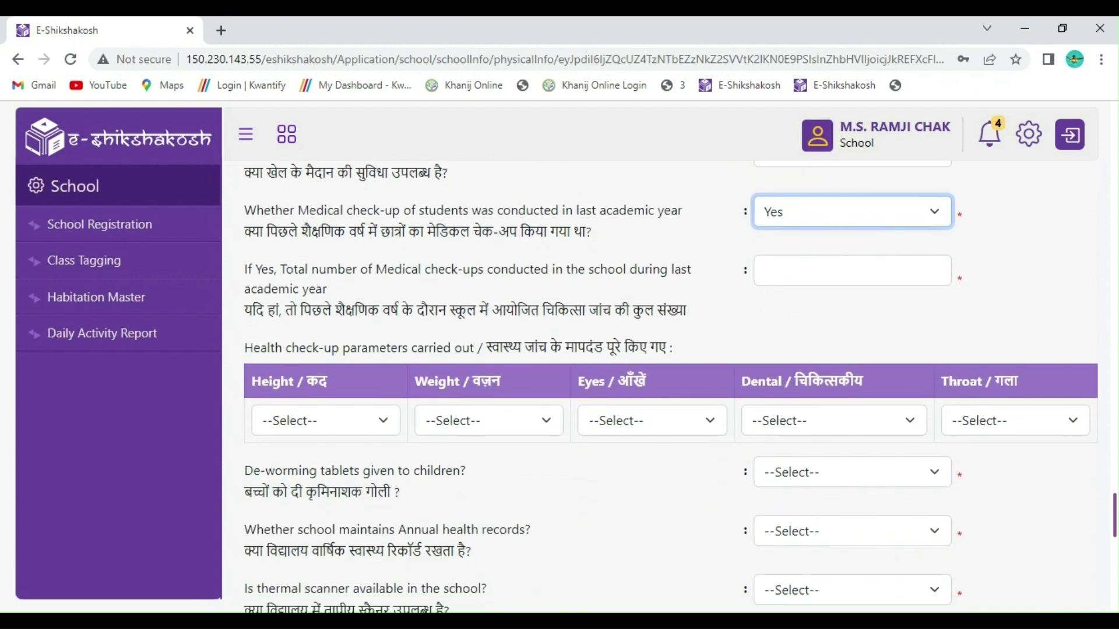
click(799, 272)
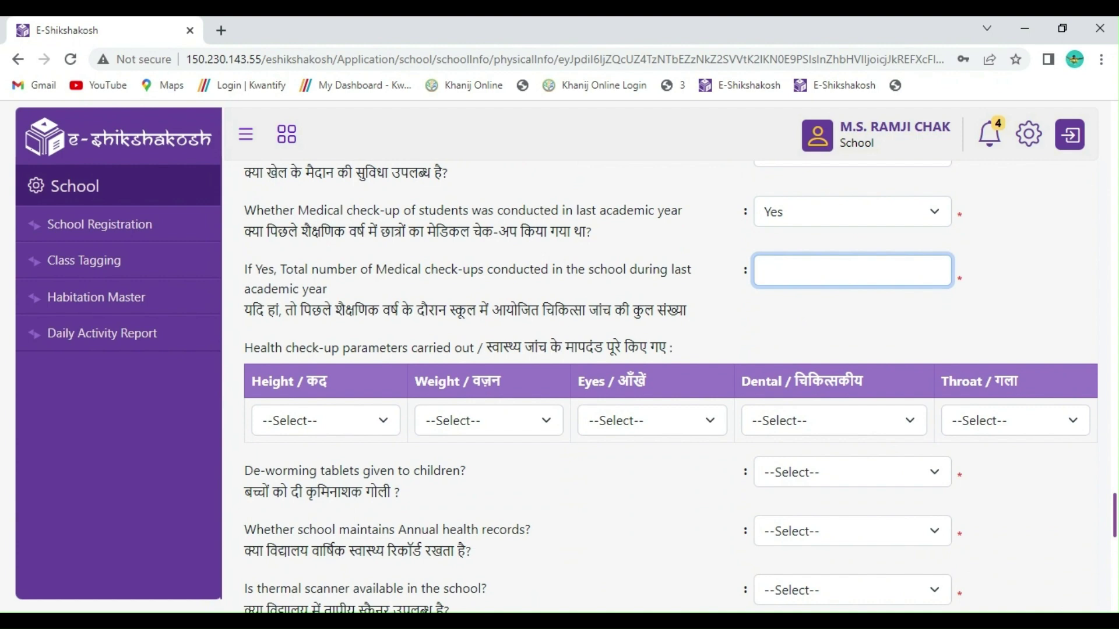
text(4)
Step: Set all health check-up parameters carried out, Height, Weight, Eyes, Dental and Throat, to Yes
scroll(647, 373, down, 1)
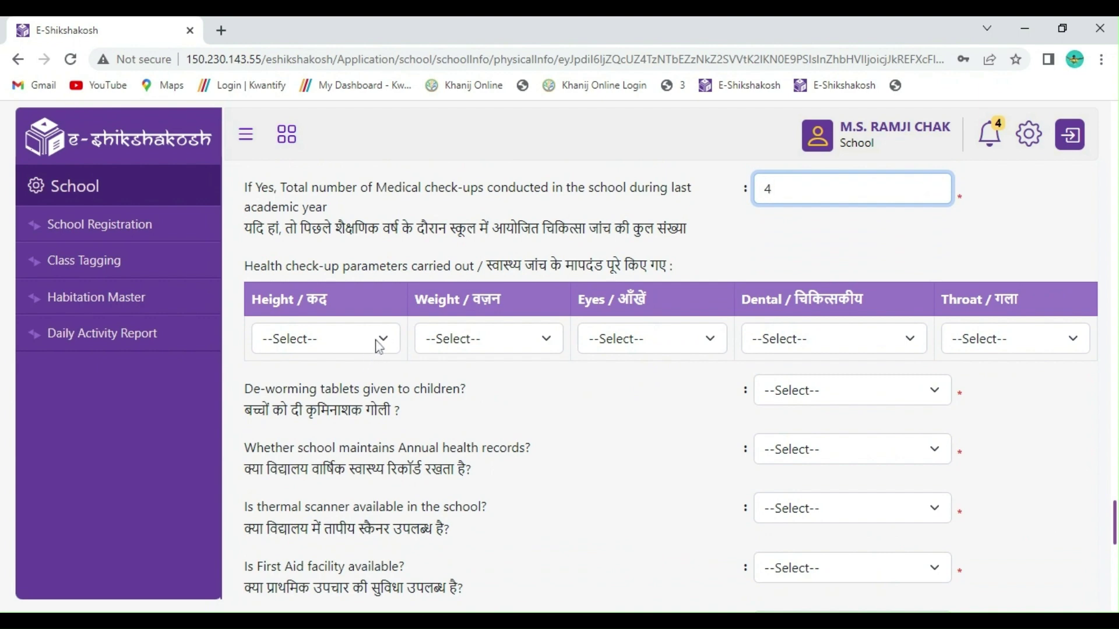
click(379, 344)
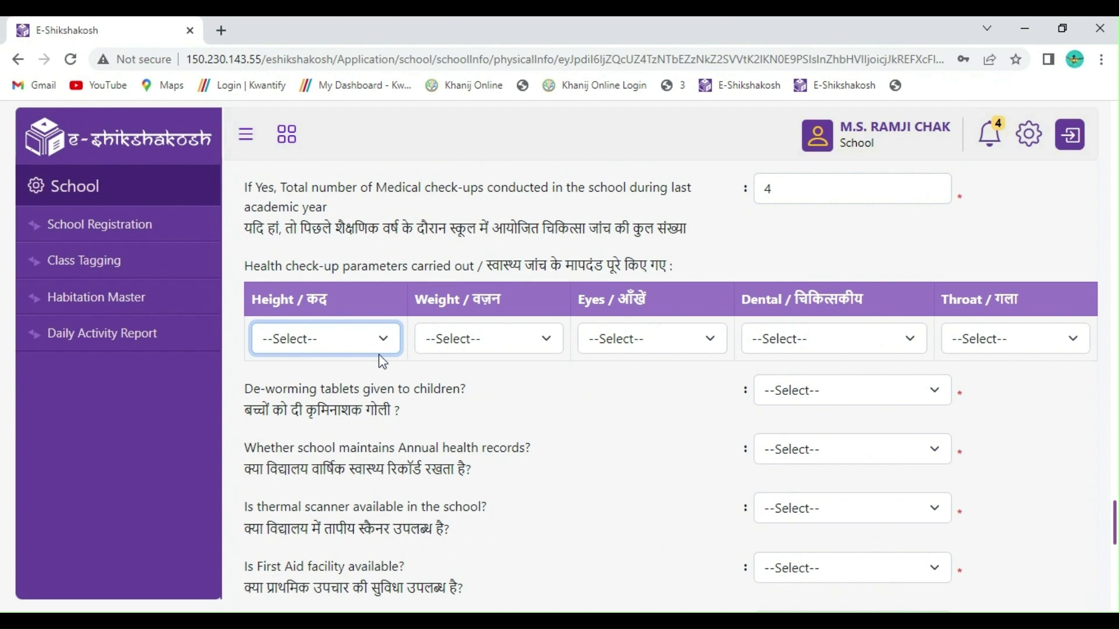
click(324, 384)
click(477, 341)
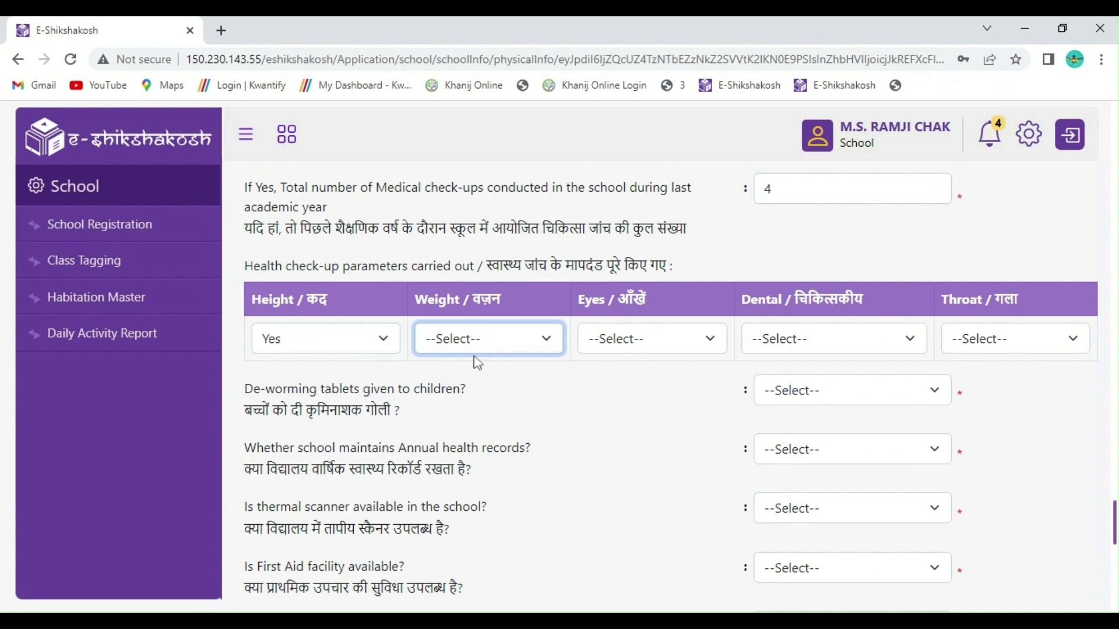
click(476, 363)
click(645, 341)
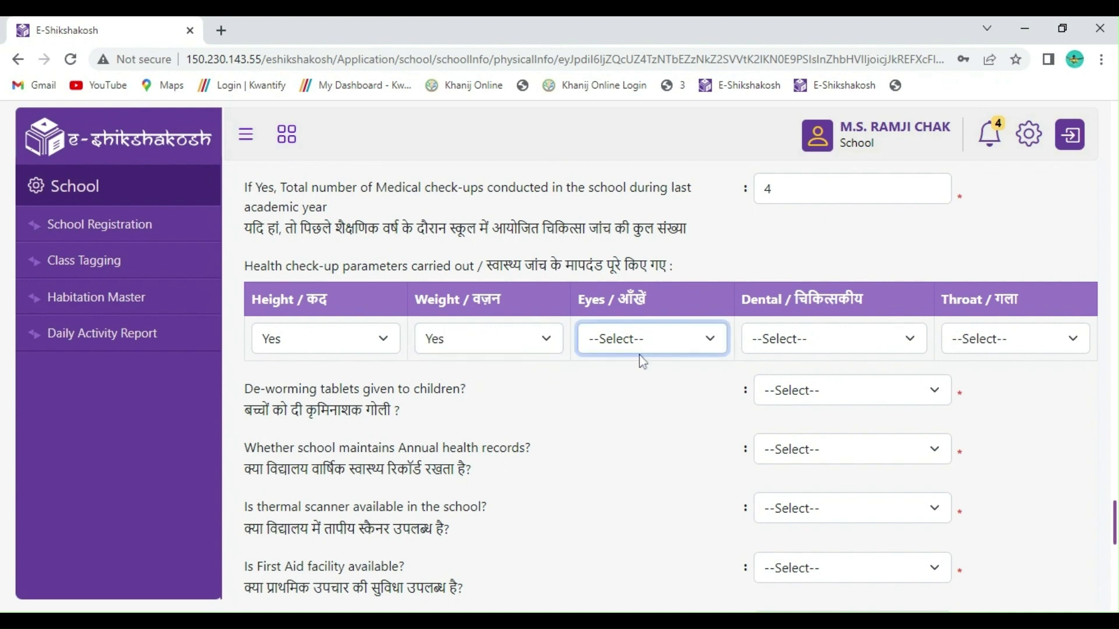
click(640, 360)
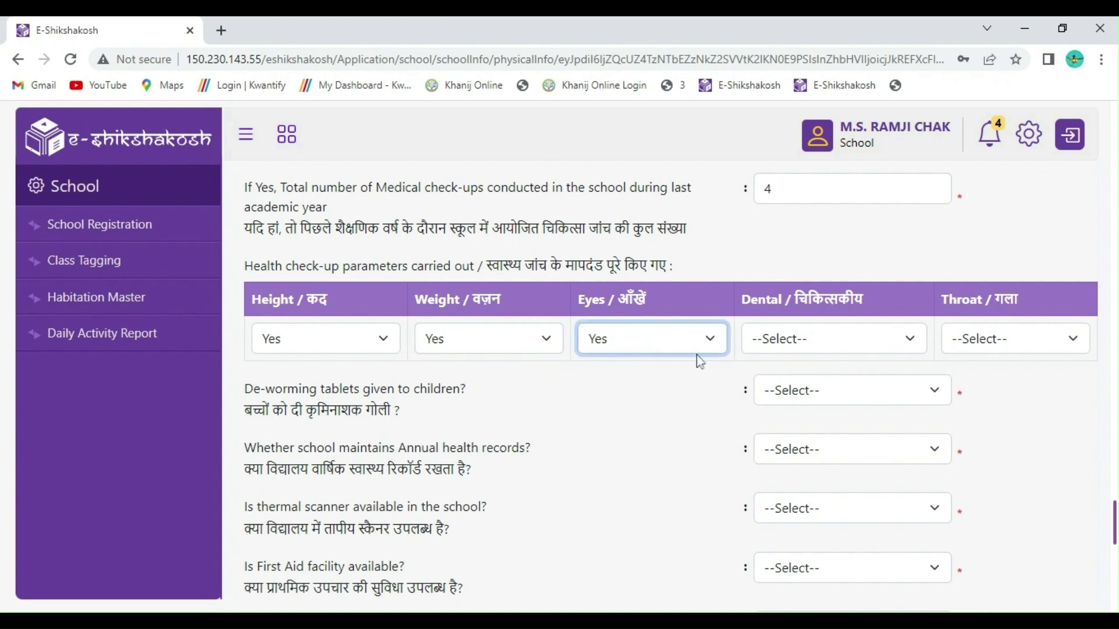
click(797, 342)
click(802, 357)
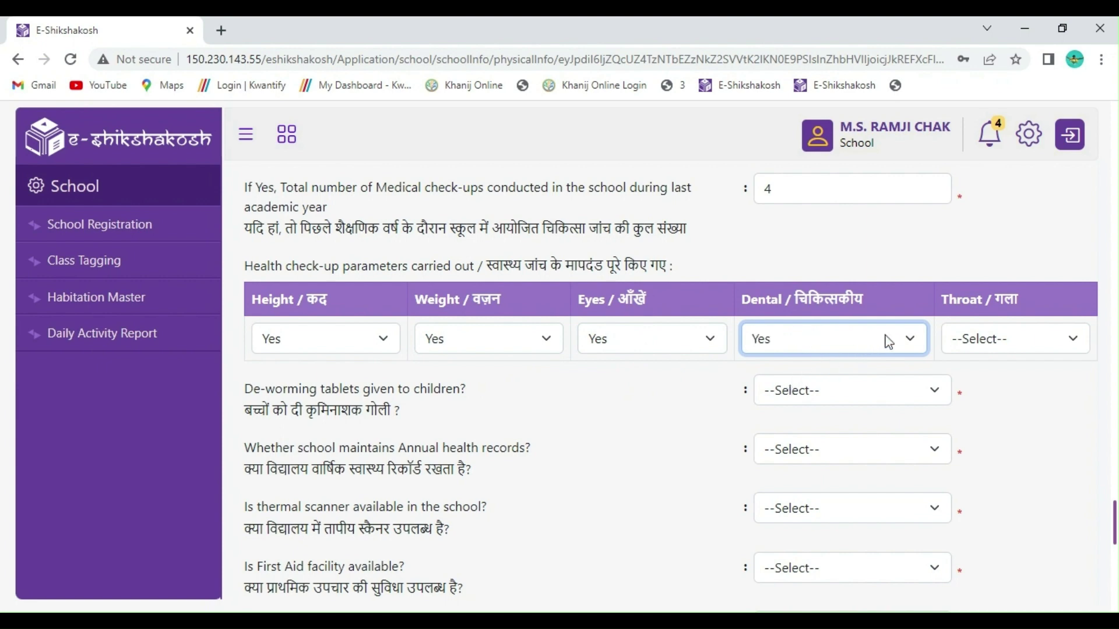
click(961, 341)
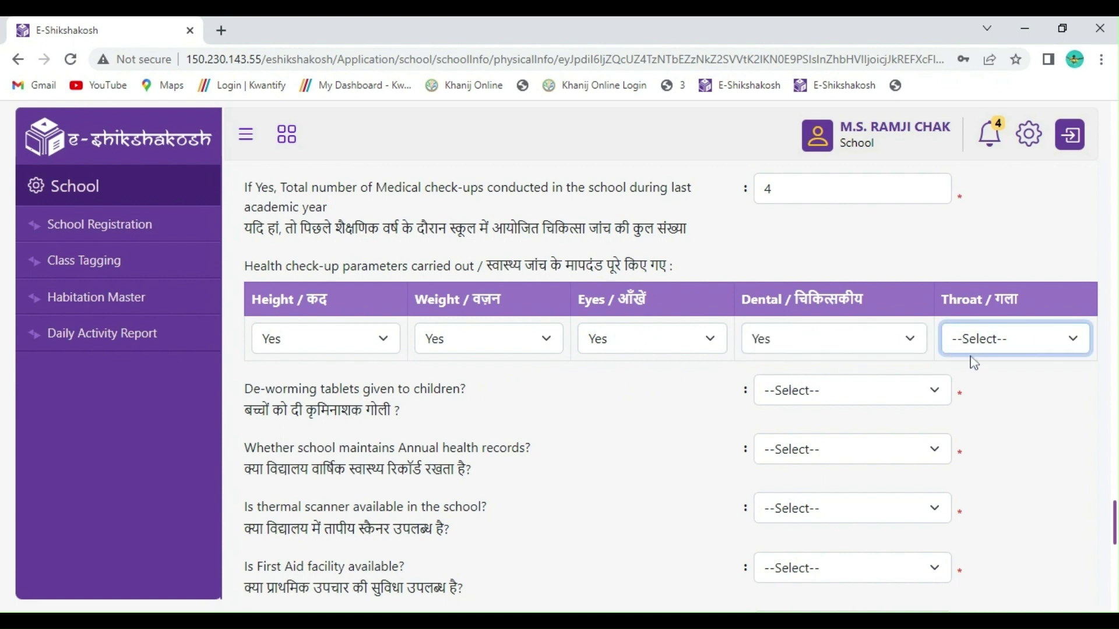
click(973, 362)
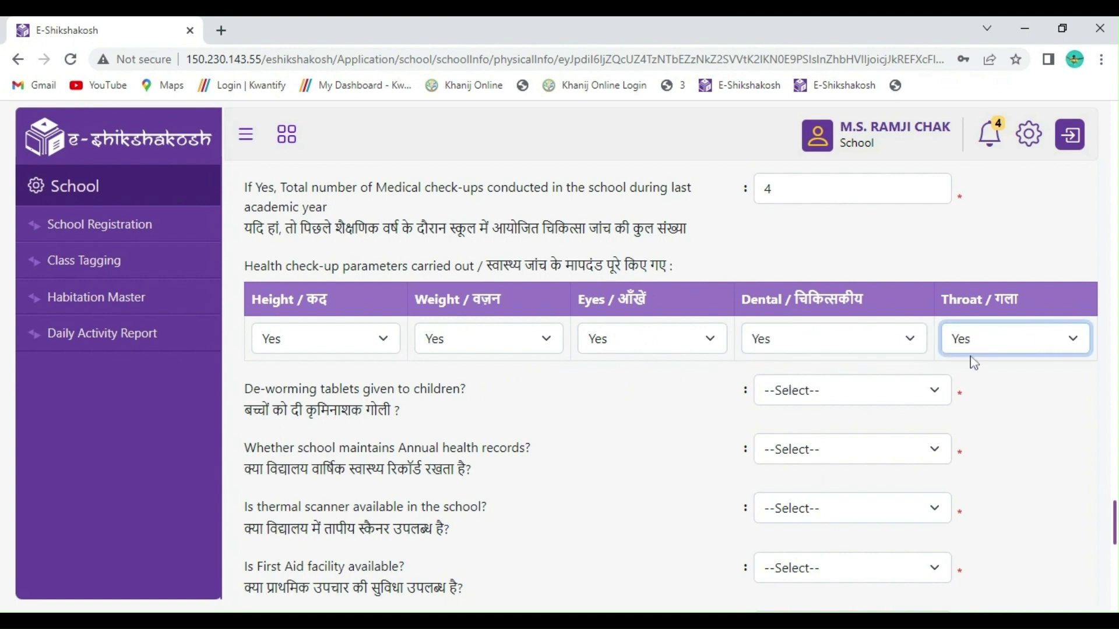
Step: Set de-worming tablets given to children to Partially (one dose) and answer Yes to maintaining annual health records
click(847, 394)
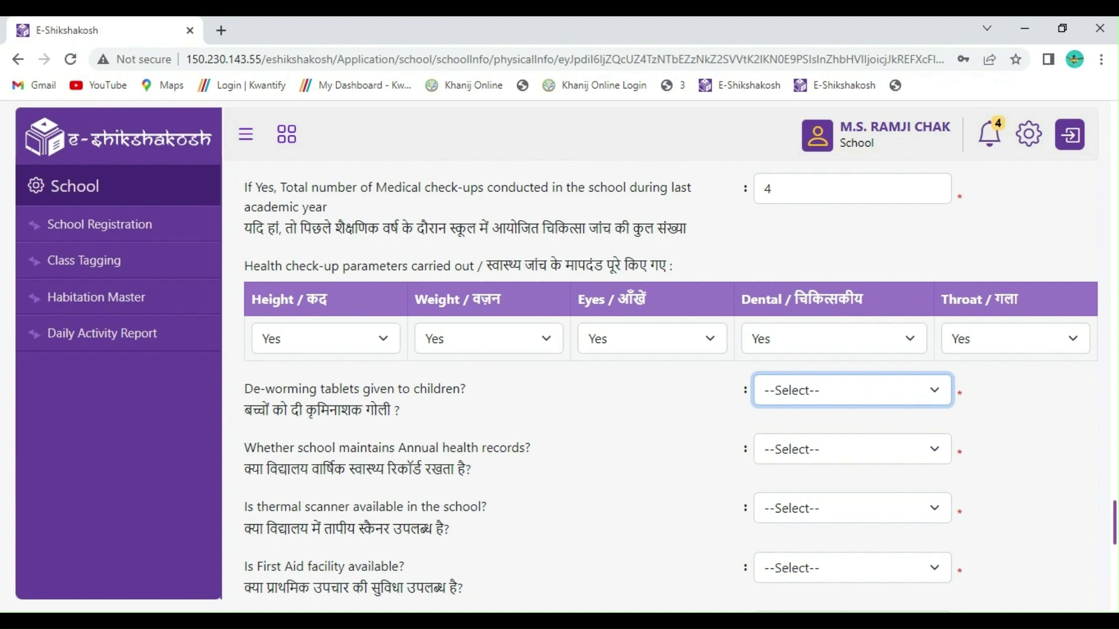
key(p)
key(Tab)
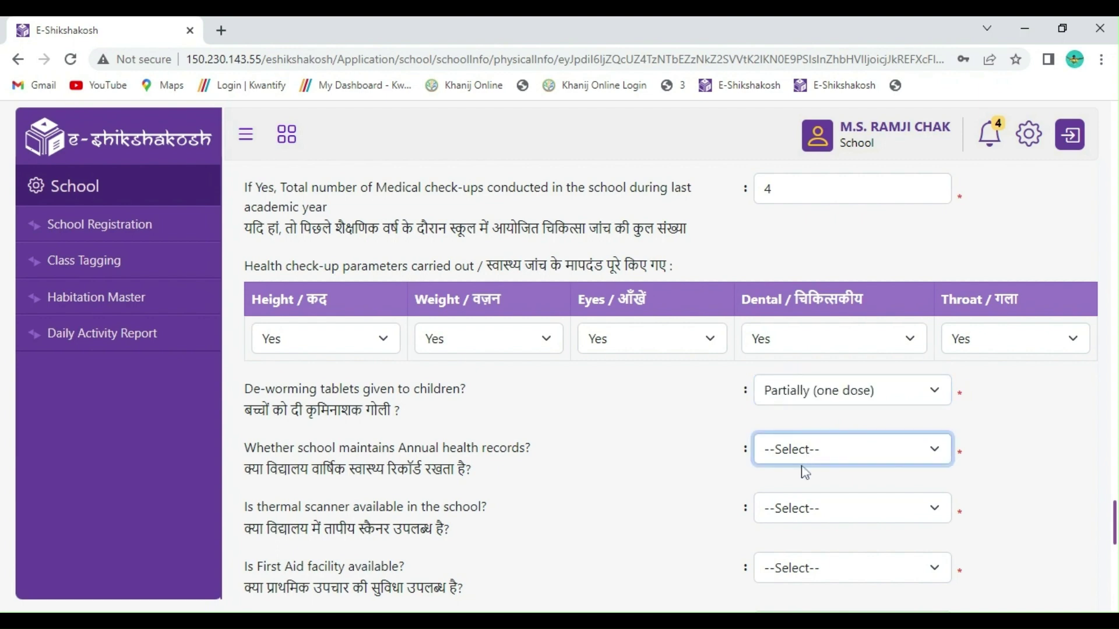
key(y)
Step: Answer Yes to whether a thermal scanner and a First Aid facility are available in the school
key(Tab)
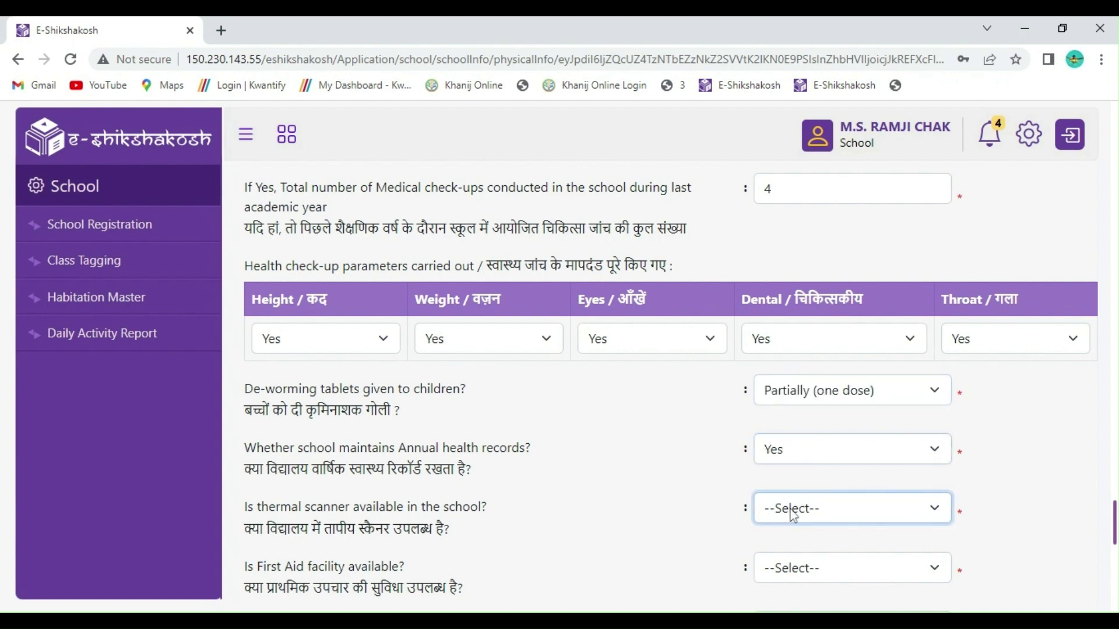
key(y)
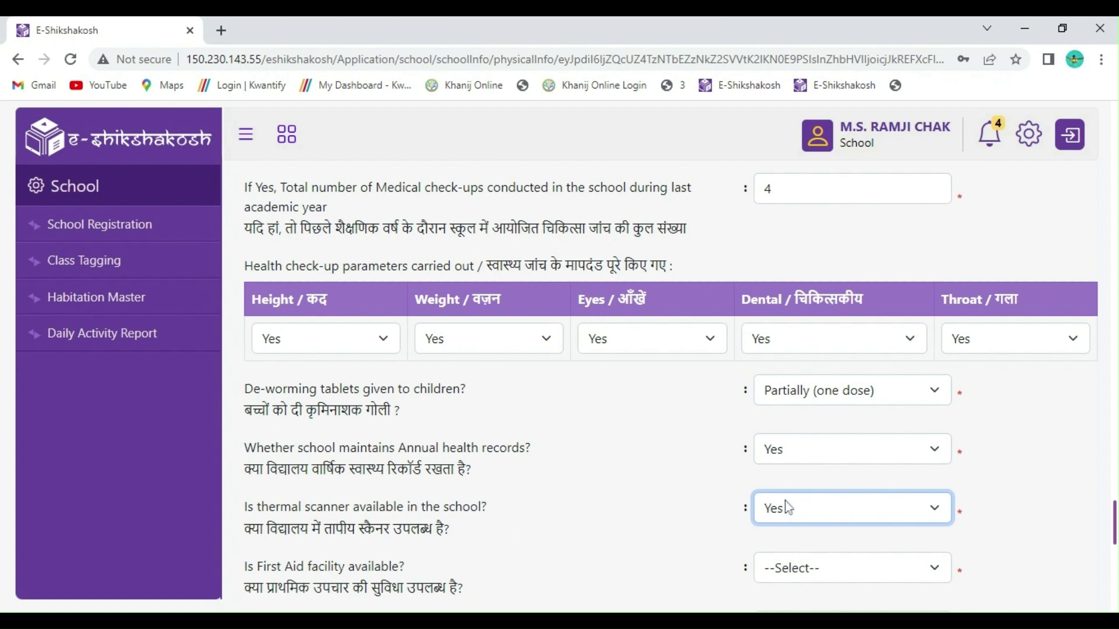
scroll(761, 420, down, 3)
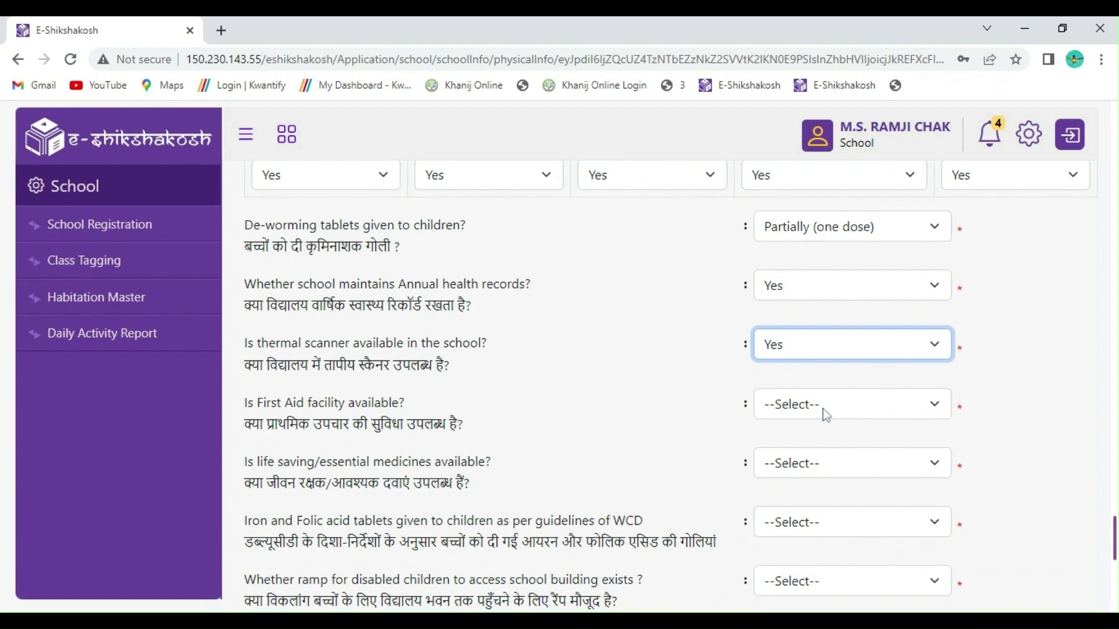
key(Tab)
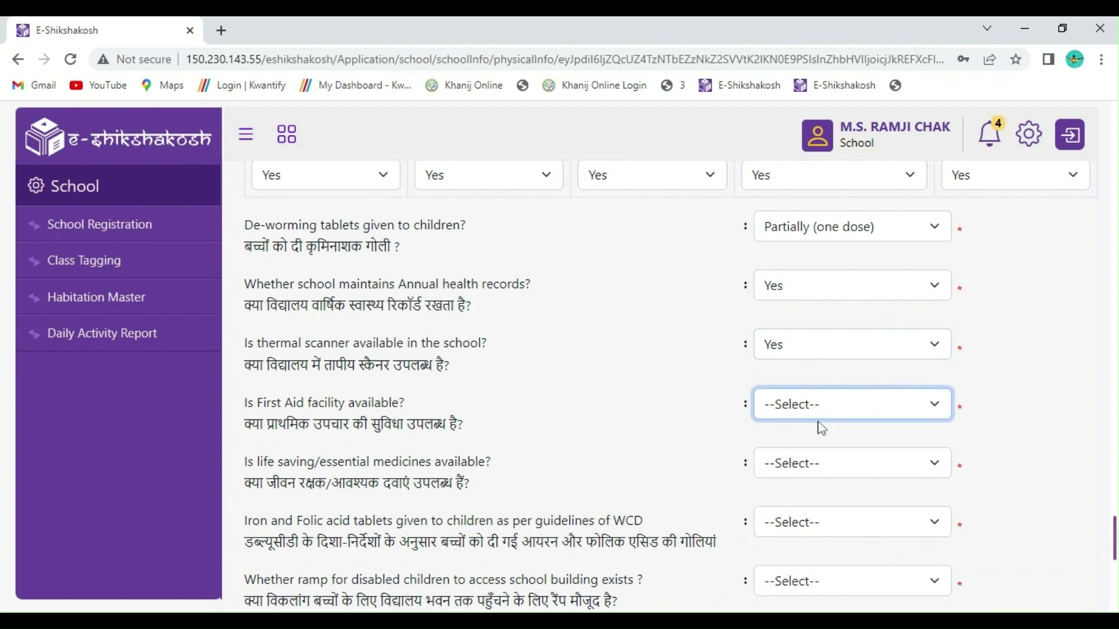
key(y)
Step: Answer Yes to whether life saving/essential medicines are available
key(Tab)
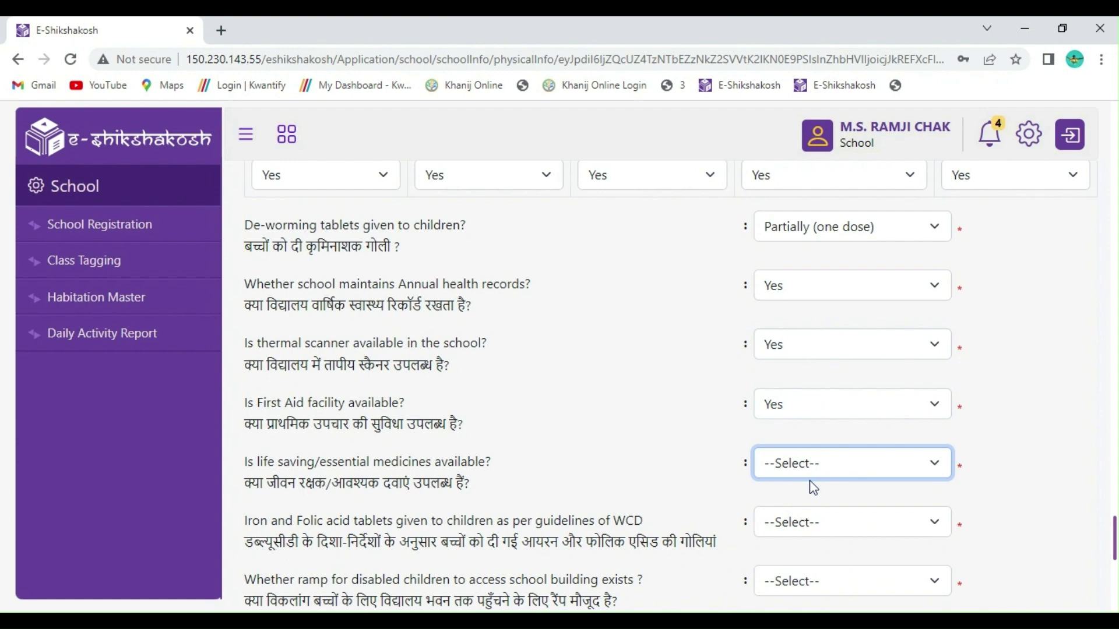
key(y)
scroll(809, 481, down, 3)
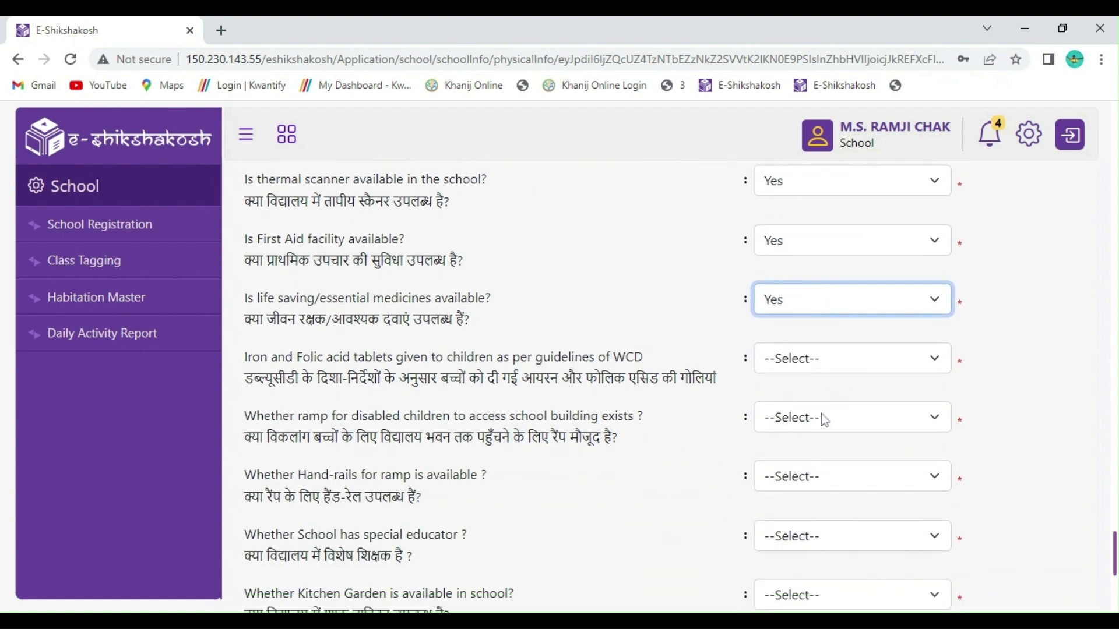
Step: Answer Yes to iron and folic acid tablets being given, a ramp for disabled children existing, and hand-rails for the ramp being available
key(Tab)
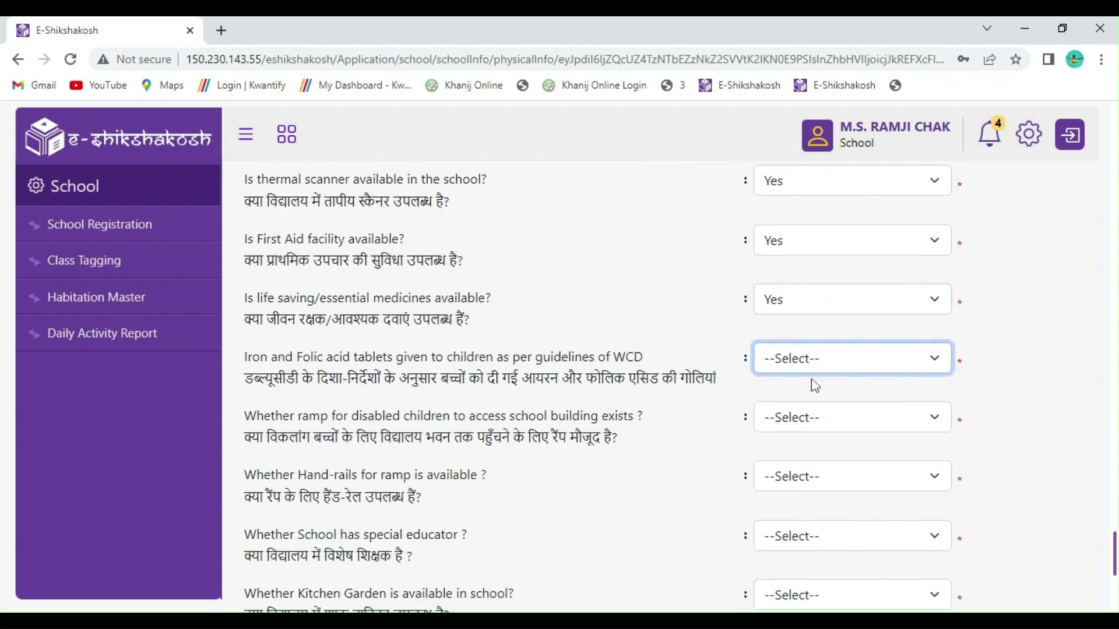
key(y)
key(Tab)
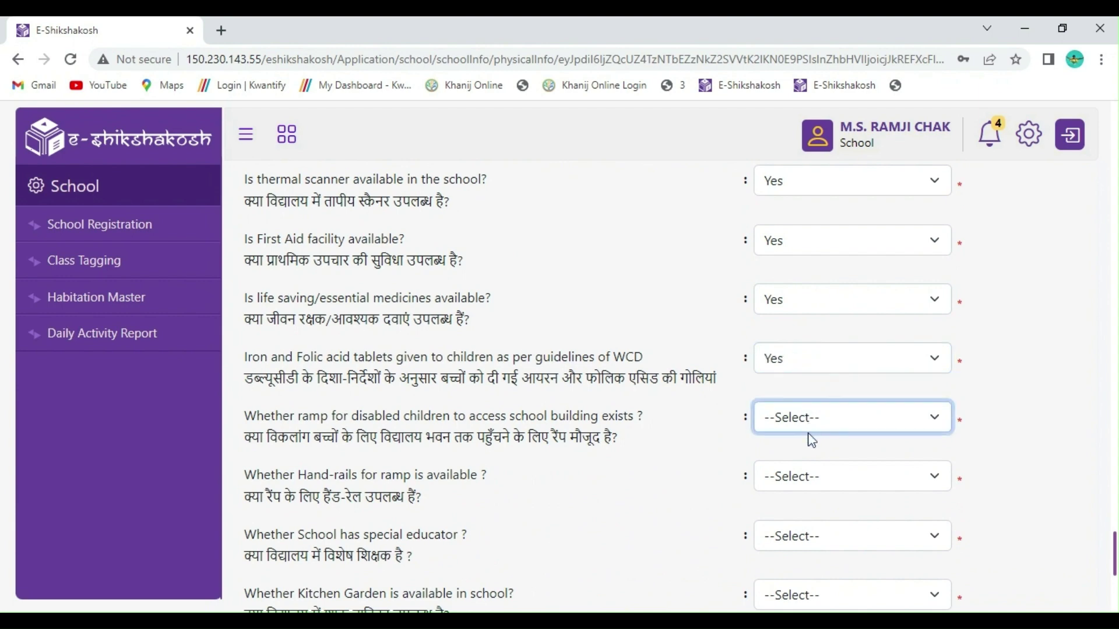
key(y)
click(809, 482)
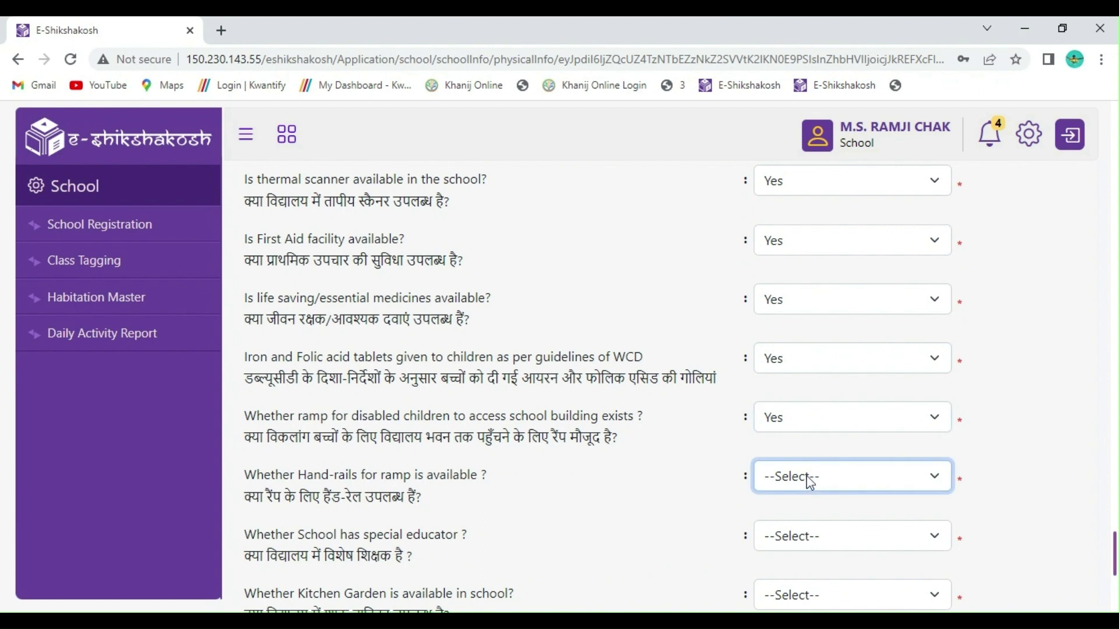
key(Down)
Step: Answer No to whether the school has a special educator
scroll(812, 501, down, 3)
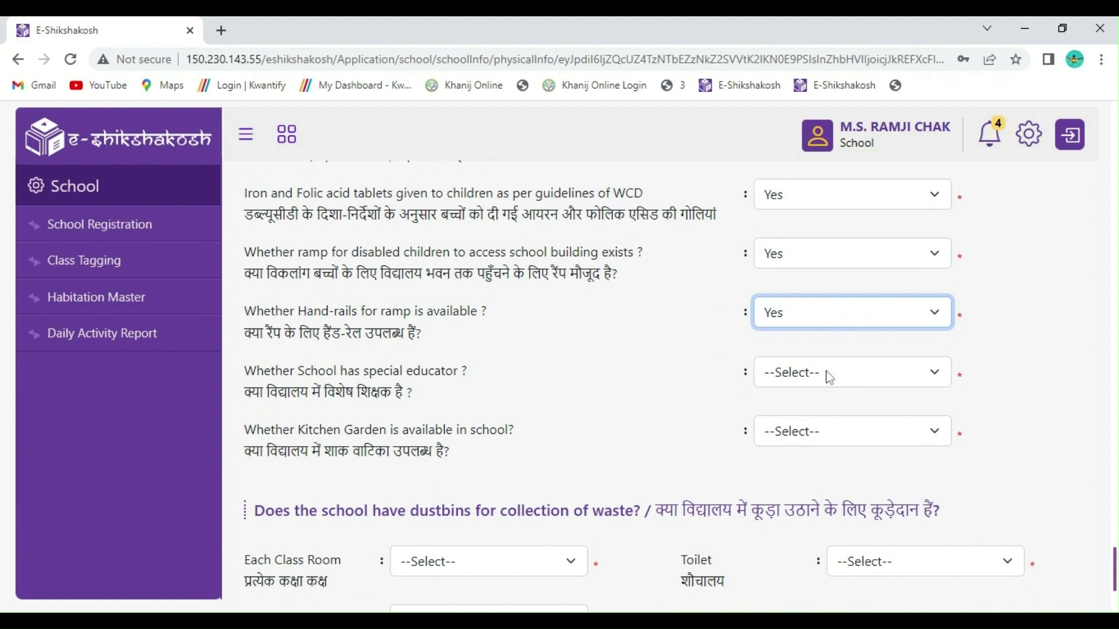
click(829, 377)
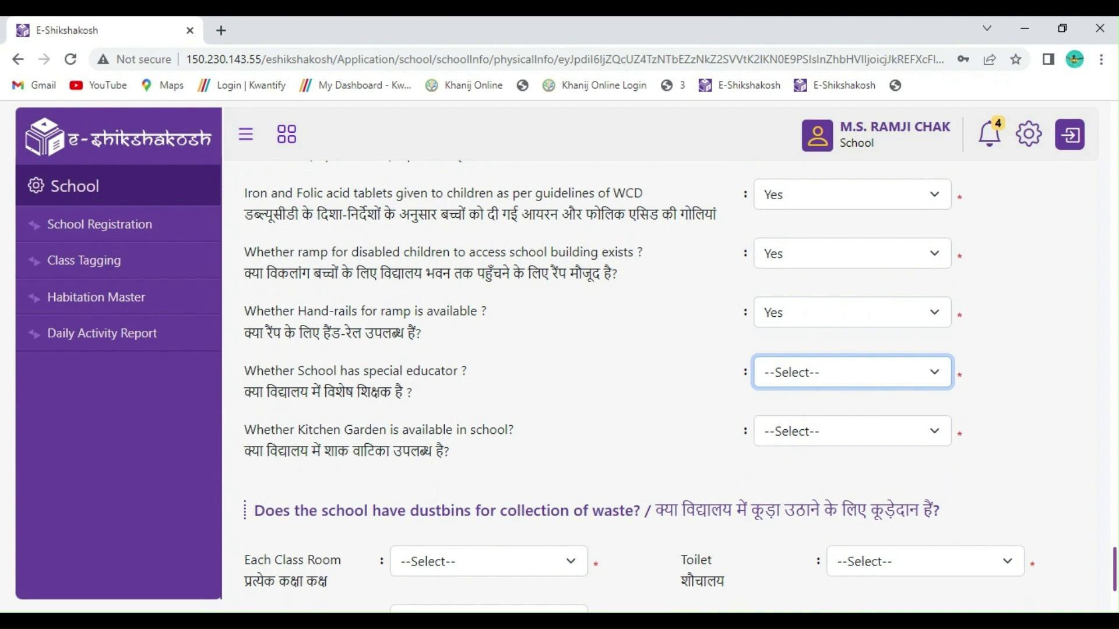
key(n)
click(826, 434)
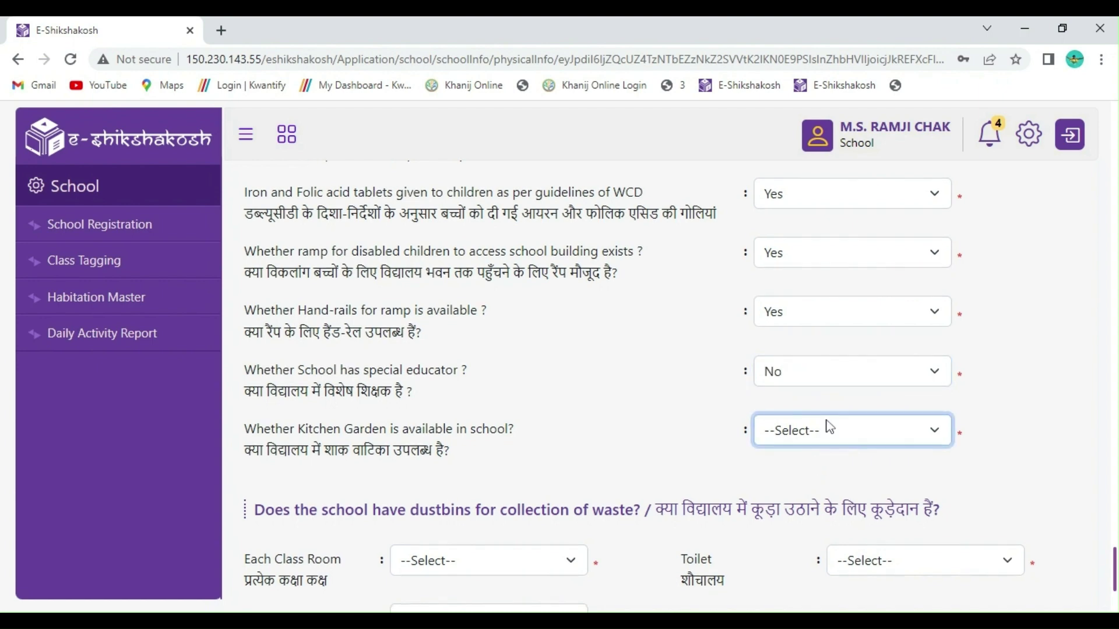
Step: Set the waste-collection dustbins to Yes and all for each class room, and to Yes for the toilet and kitchen
scroll(827, 431, down, 3)
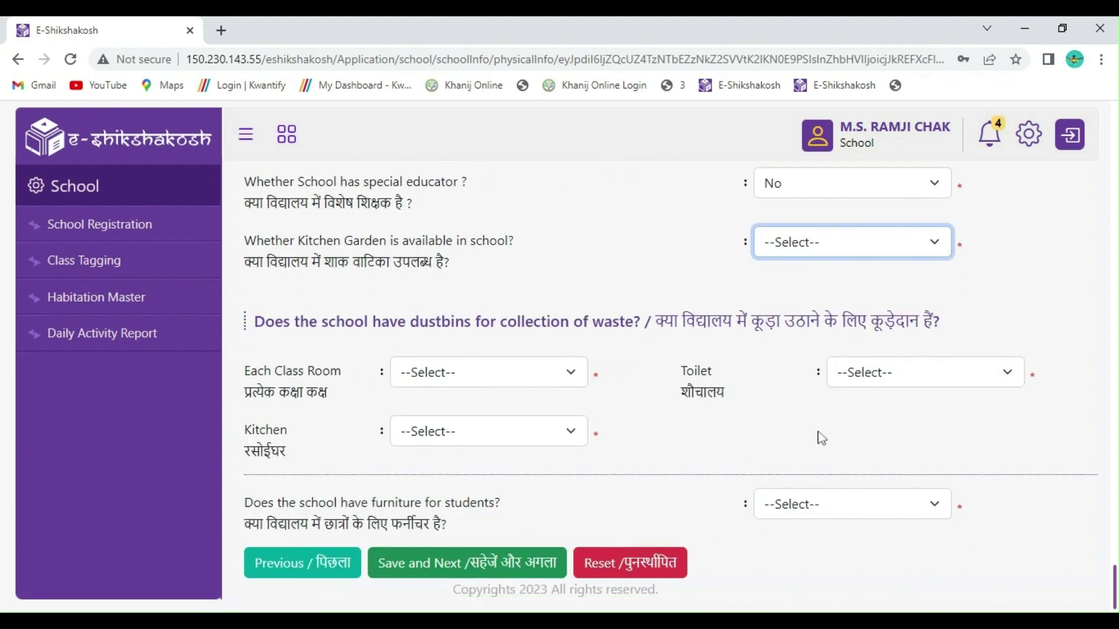
click(550, 374)
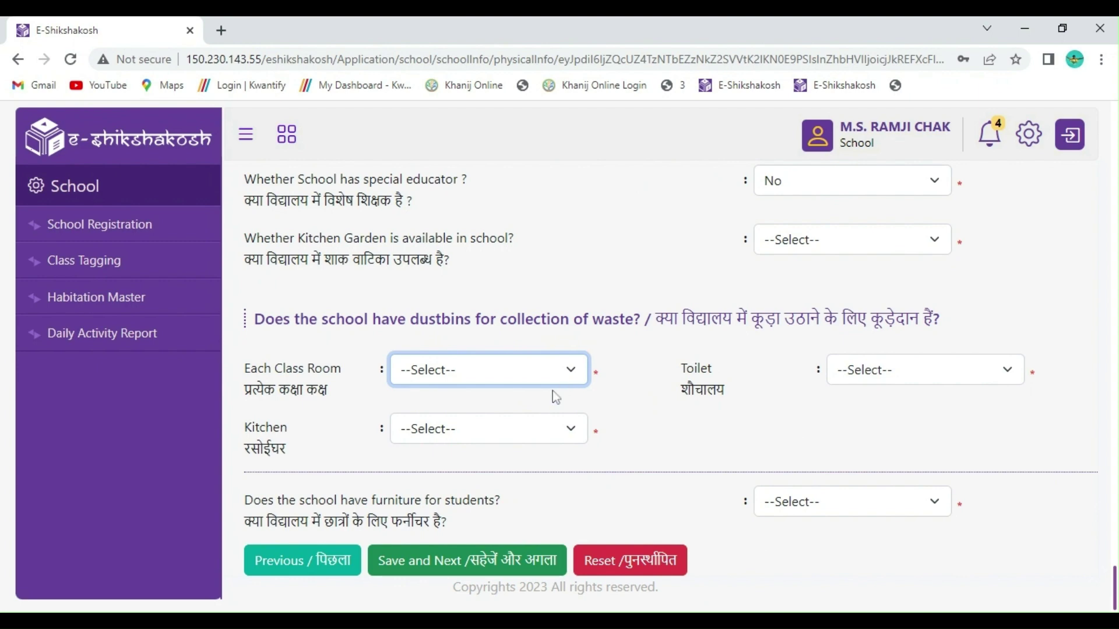
key(Down)
click(900, 373)
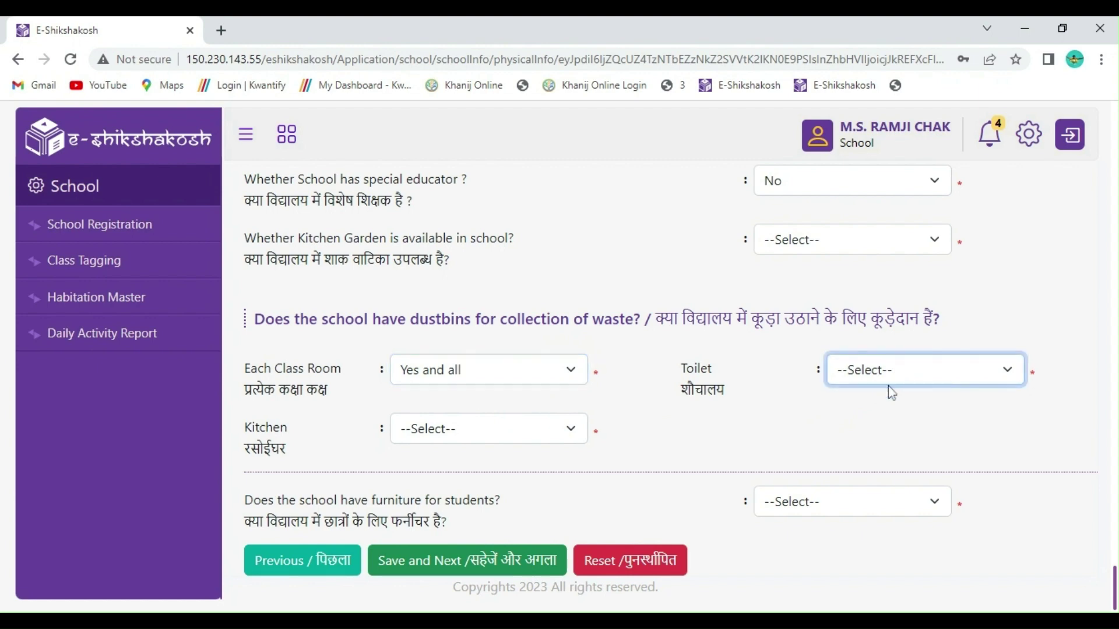
key(Down)
click(571, 432)
key(Down)
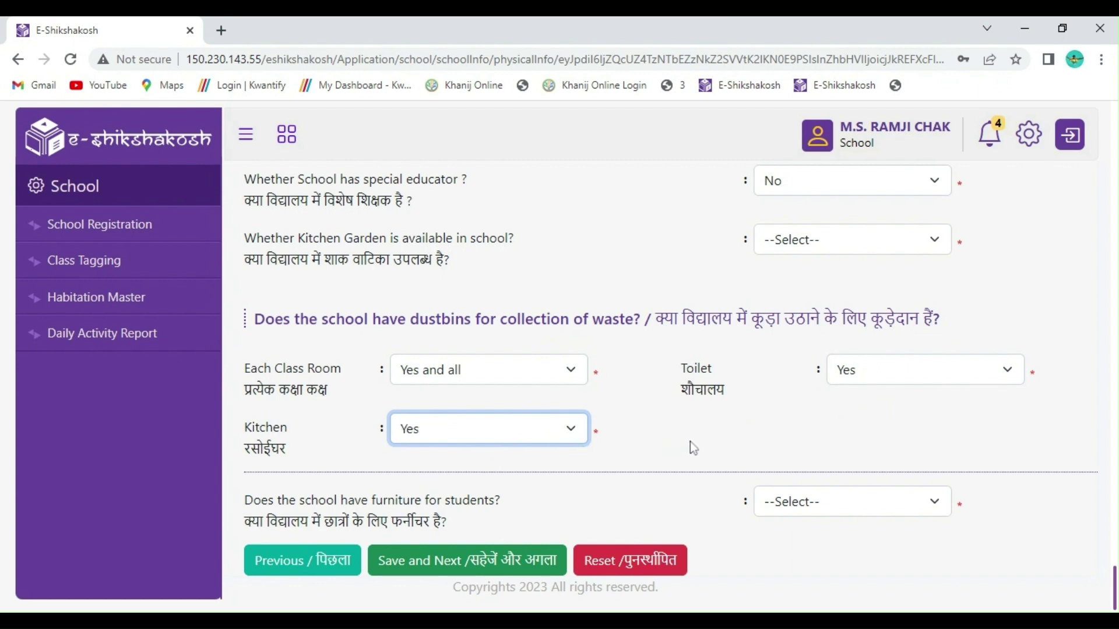
Step: Set furniture for students to 1-Yes for all and enter 4 as the number of students for whom furniture is available
click(796, 510)
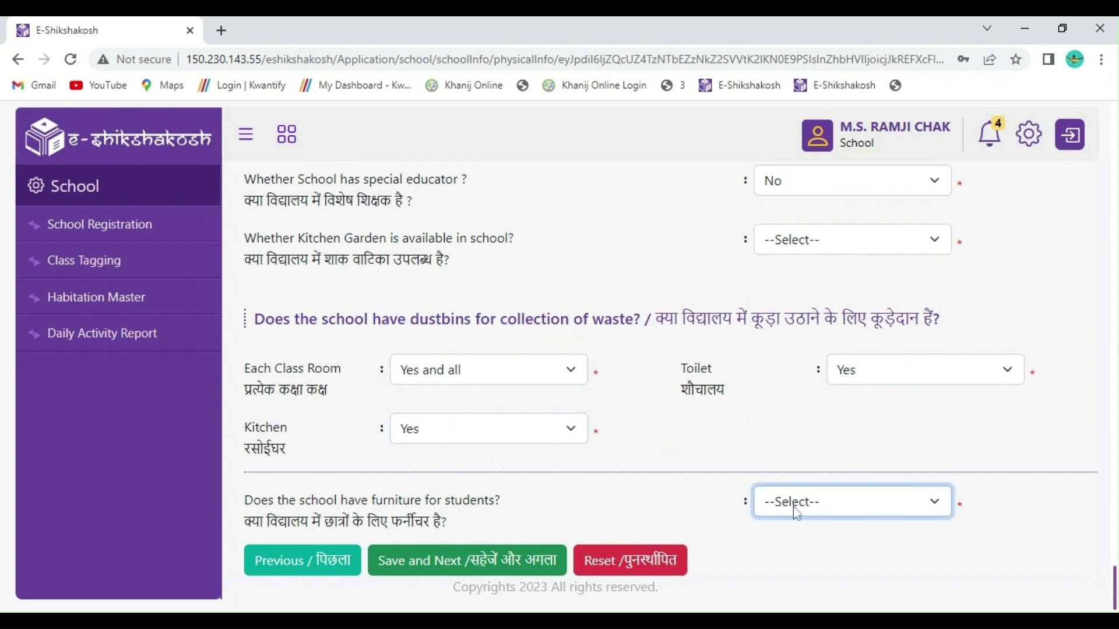
key(Down)
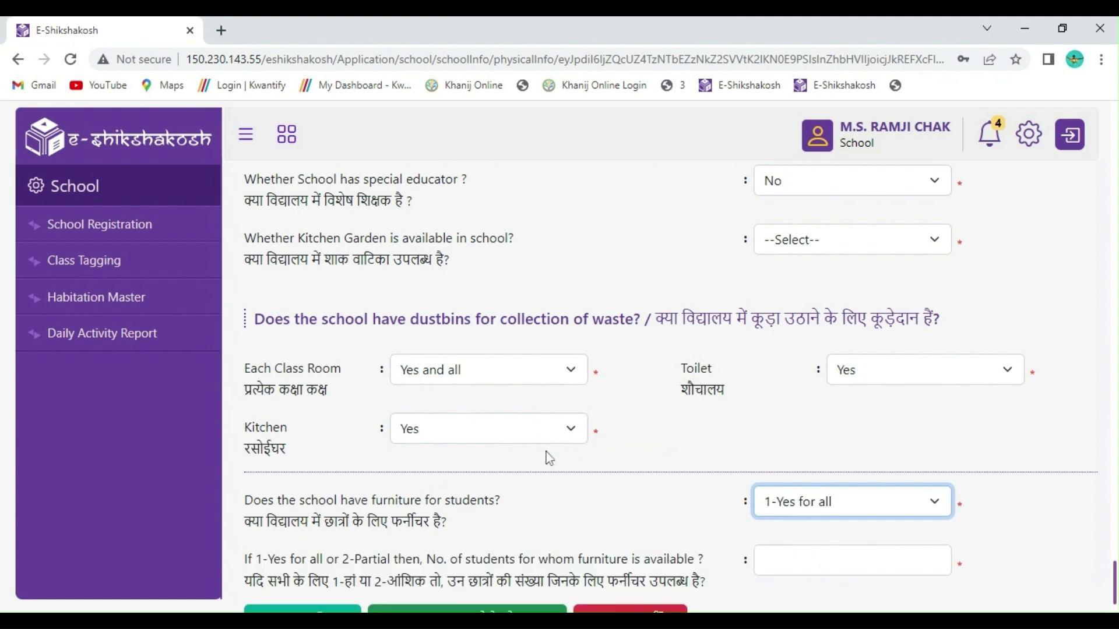
scroll(583, 434, down, 1)
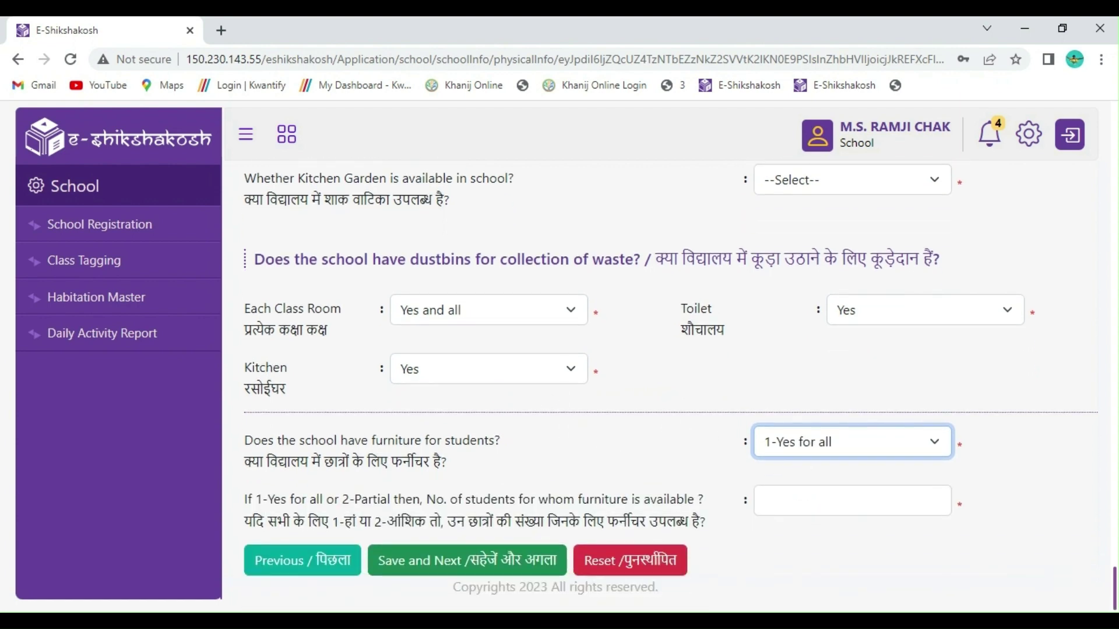
click(852, 500)
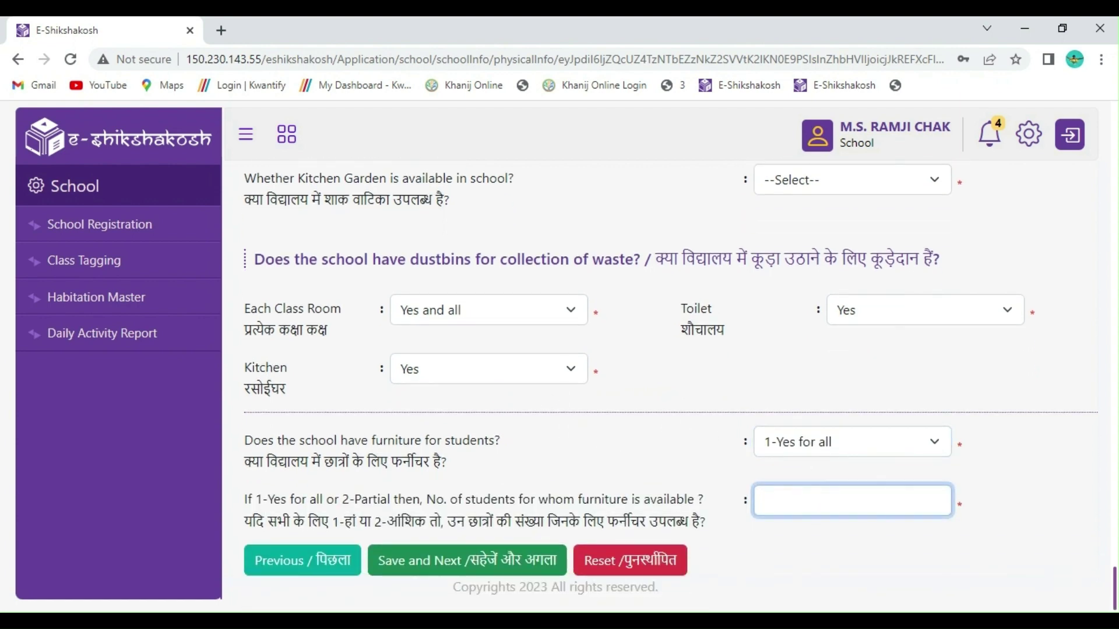
text(4)
Step: Try to save the physical facilities form, and answer Yes to whether a Kitchen Garden is available in the school
click(497, 564)
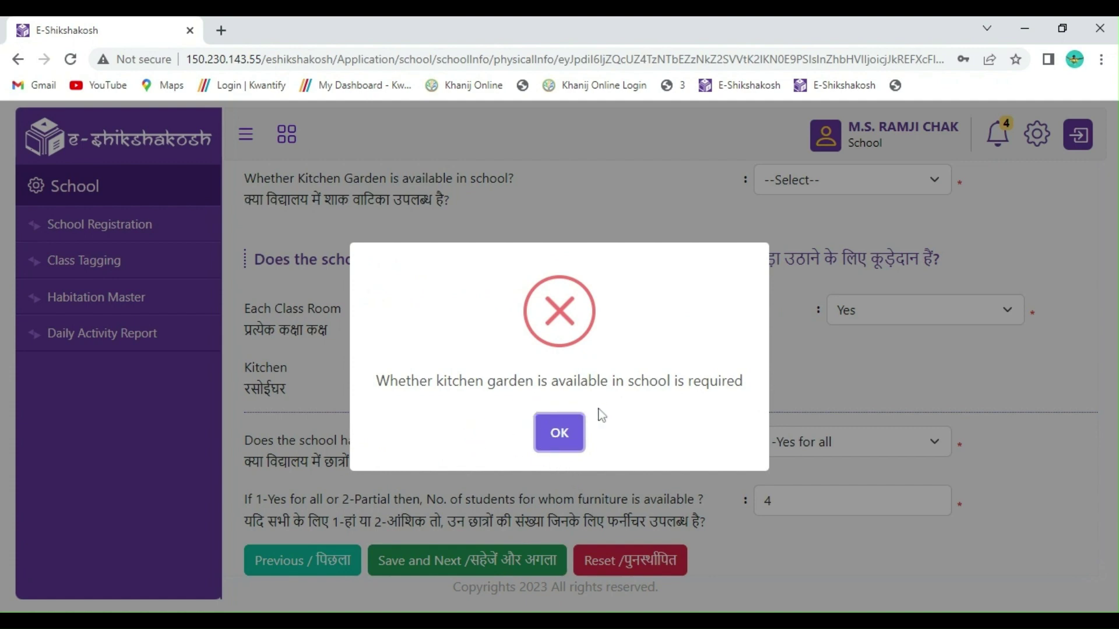
click(561, 432)
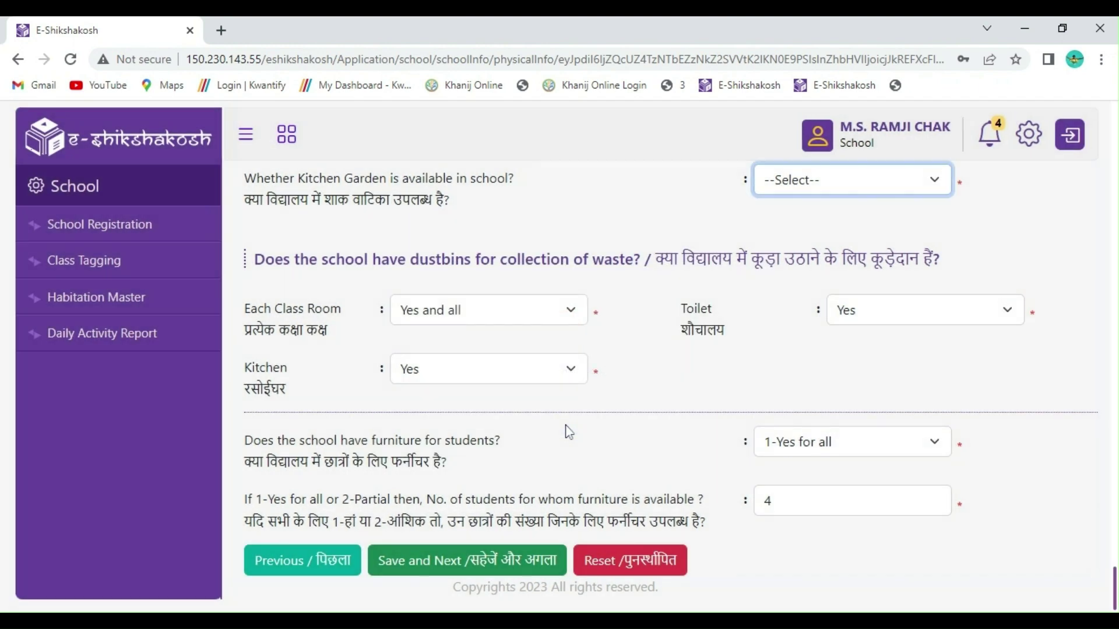
click(803, 197)
click(778, 225)
Step: Save and submit the physical facilities information and proceed to Step 4, Physical Equipments
click(540, 561)
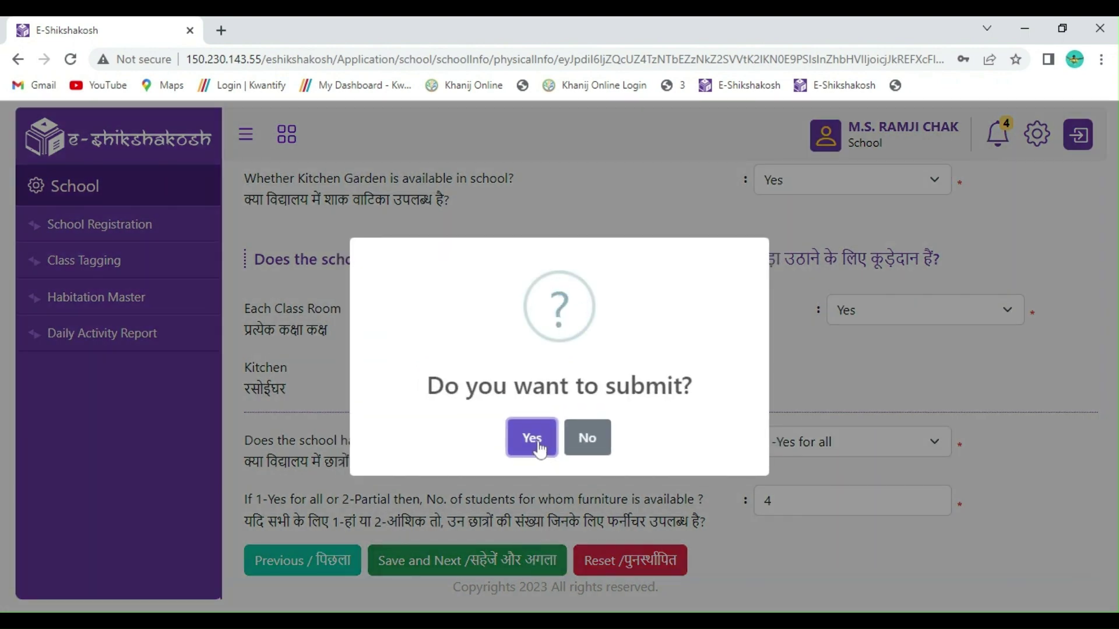
click(539, 446)
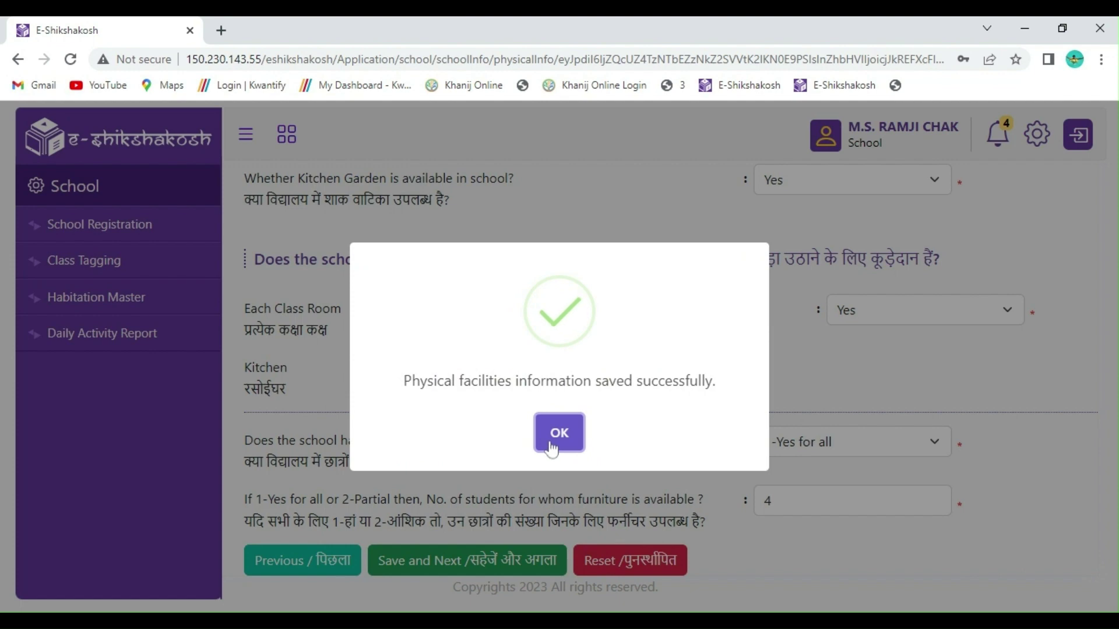
click(551, 446)
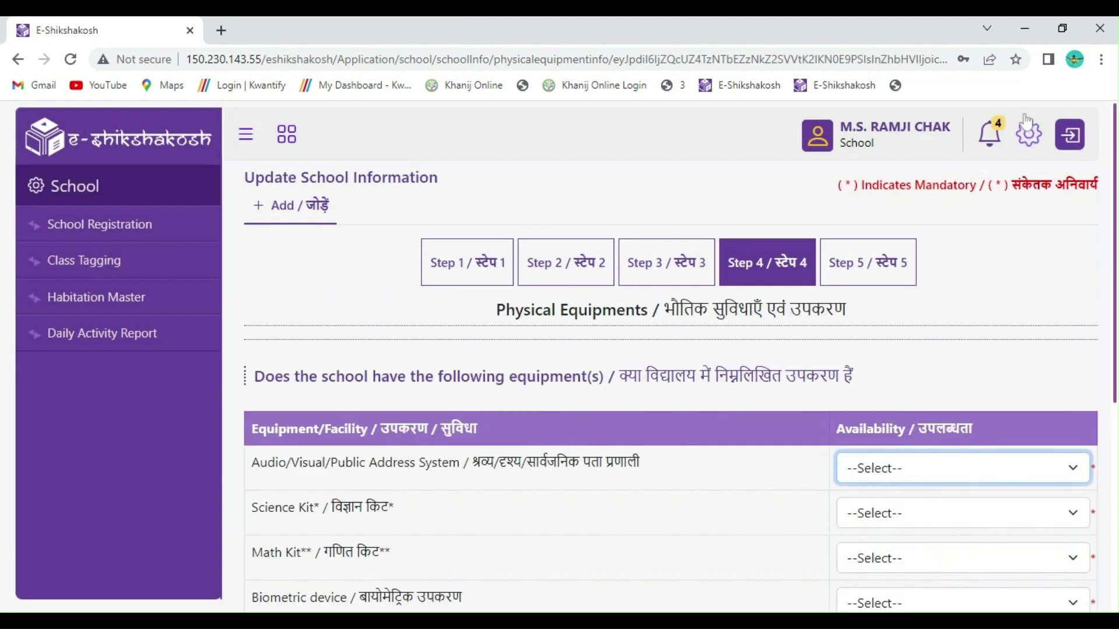
Step: Log out of the school account and return to the login page
click(1069, 135)
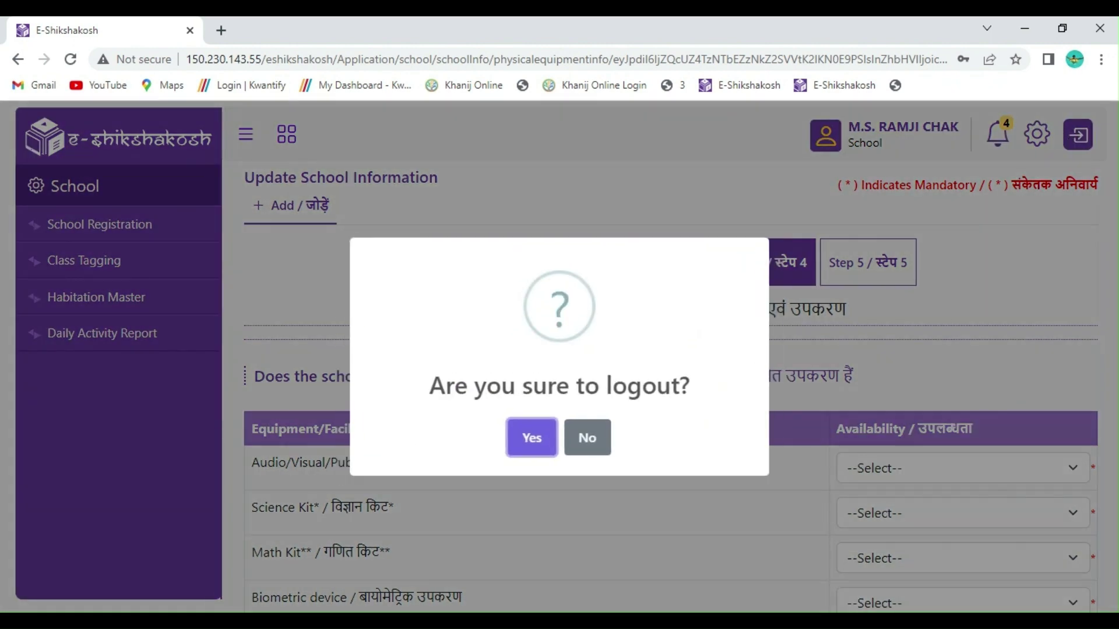
click(529, 443)
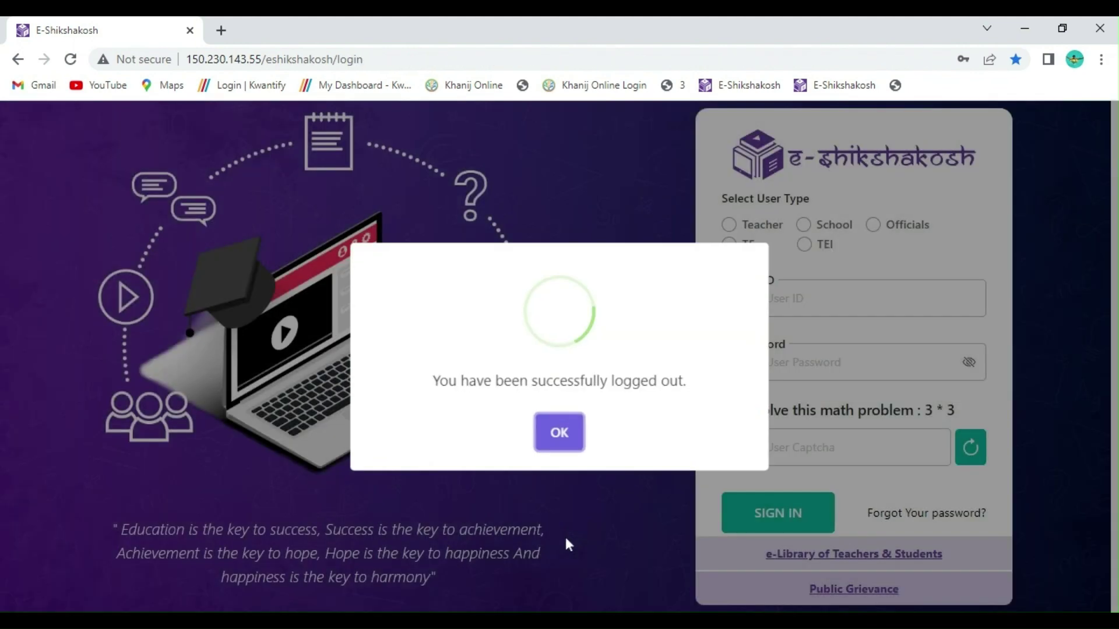
click(559, 434)
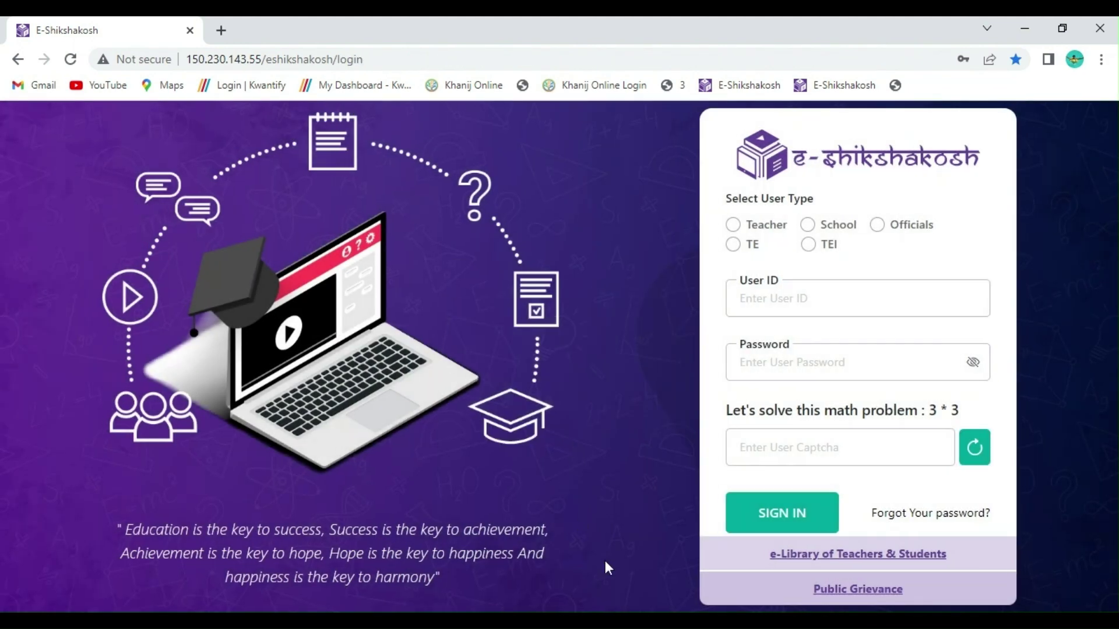